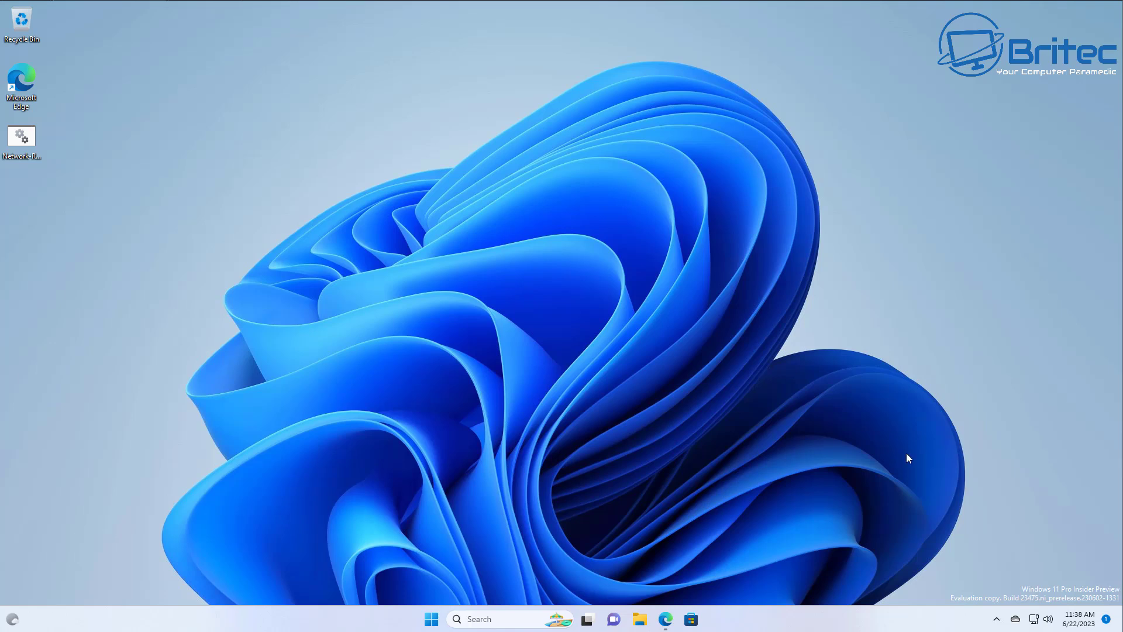
# - In Settings > Windows Update, check Advanced options, then start downloading Insider Preview 23481.1000
pyautogui.click(428, 622)
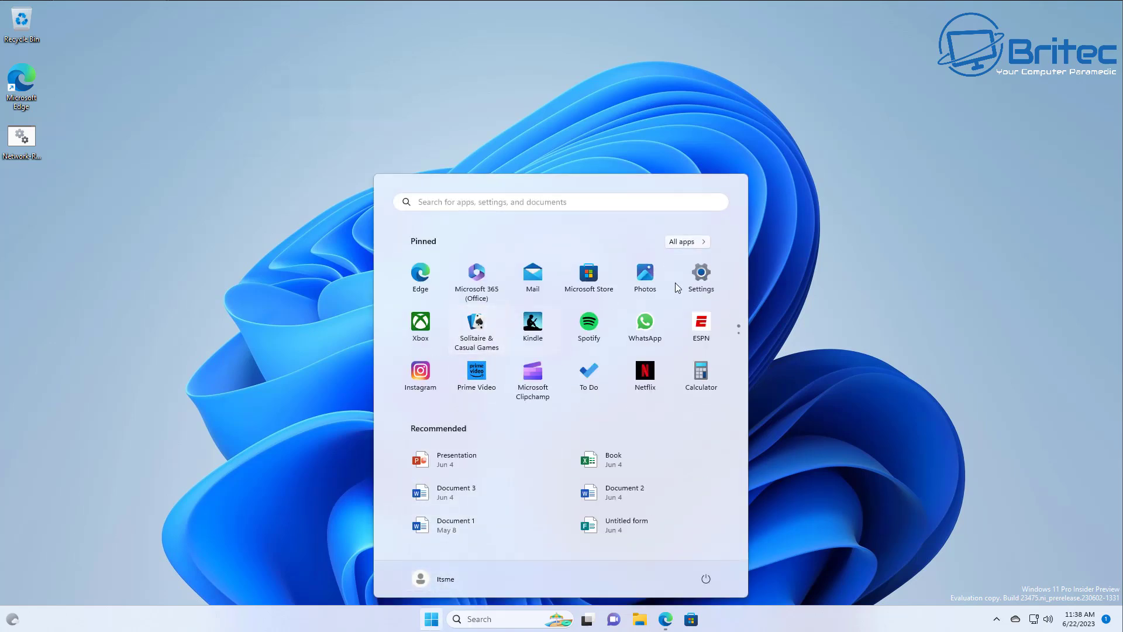
pyautogui.click(701, 276)
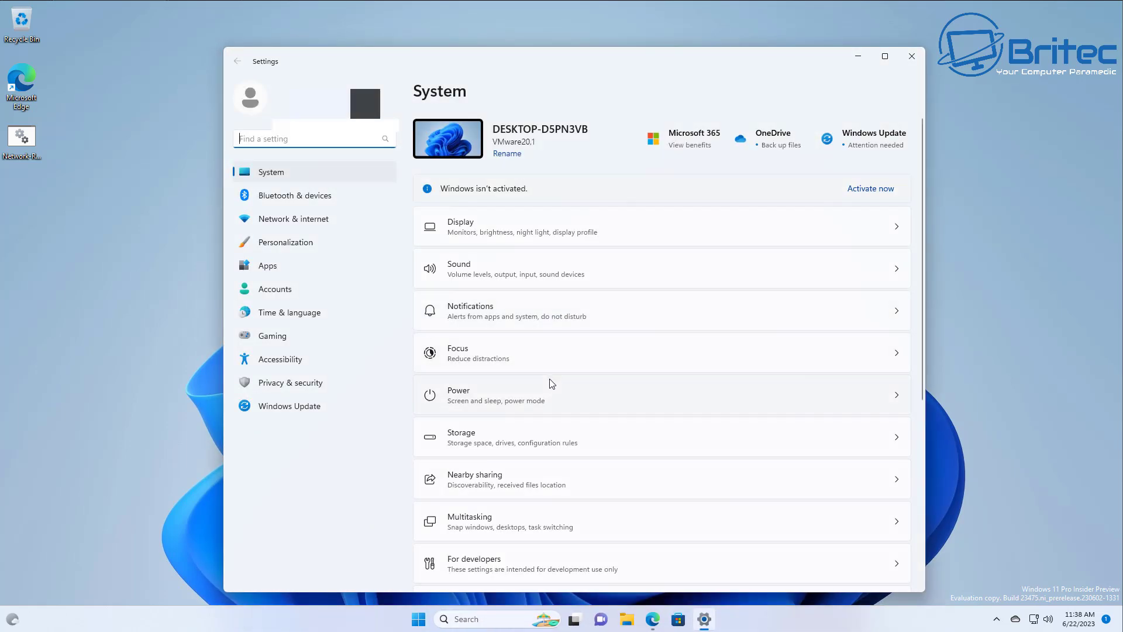
pyautogui.click(282, 409)
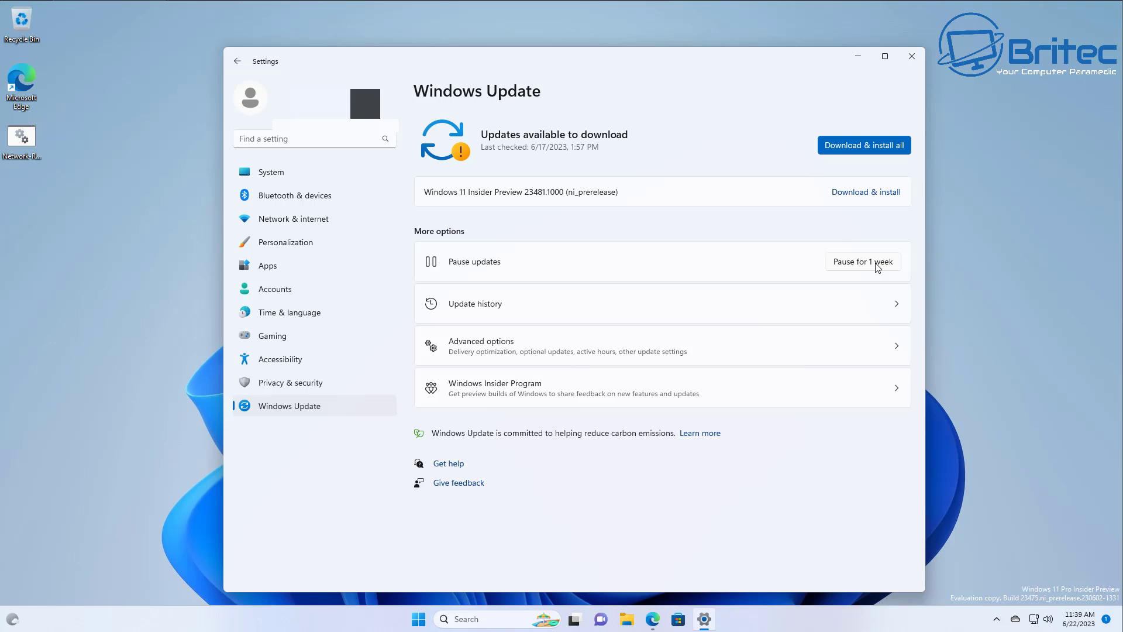
pyautogui.click(495, 357)
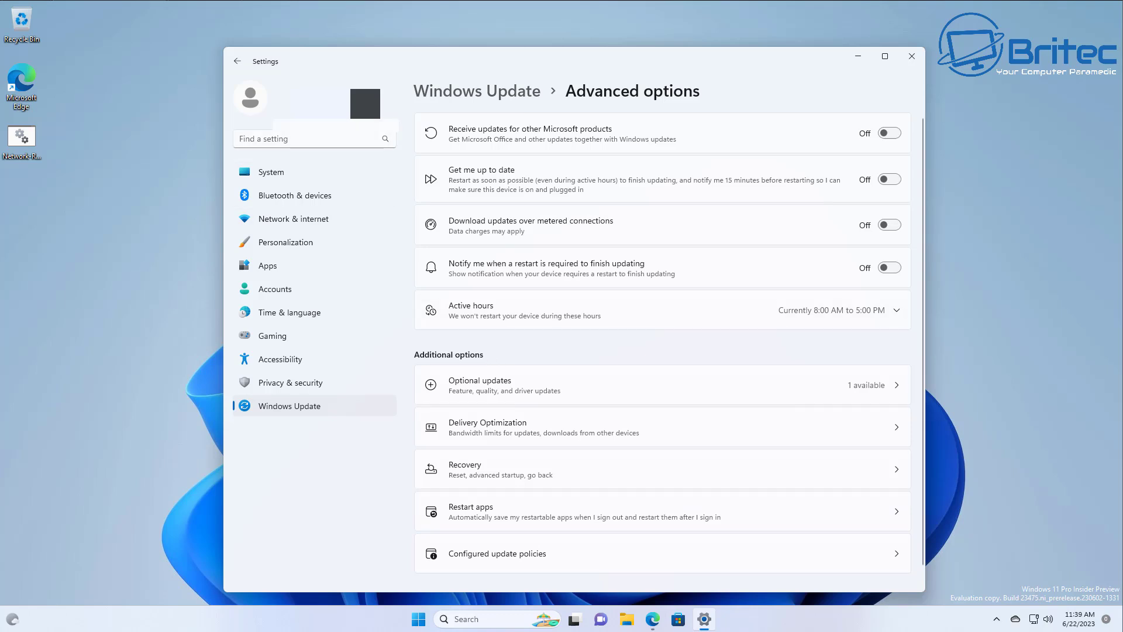
pyautogui.click(239, 62)
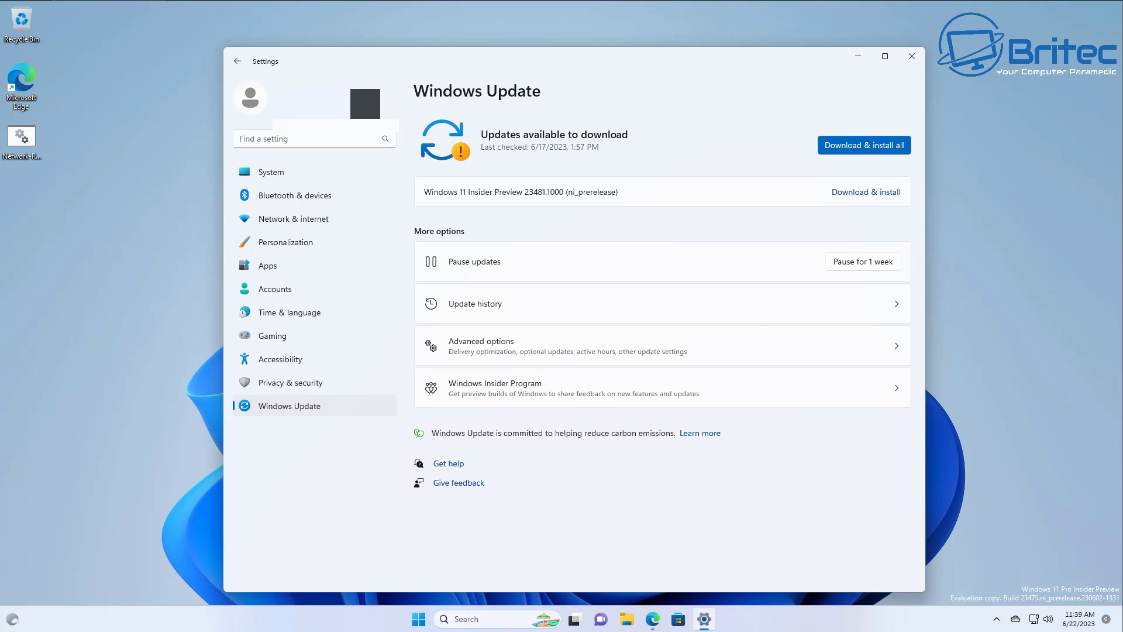
pyautogui.click(863, 192)
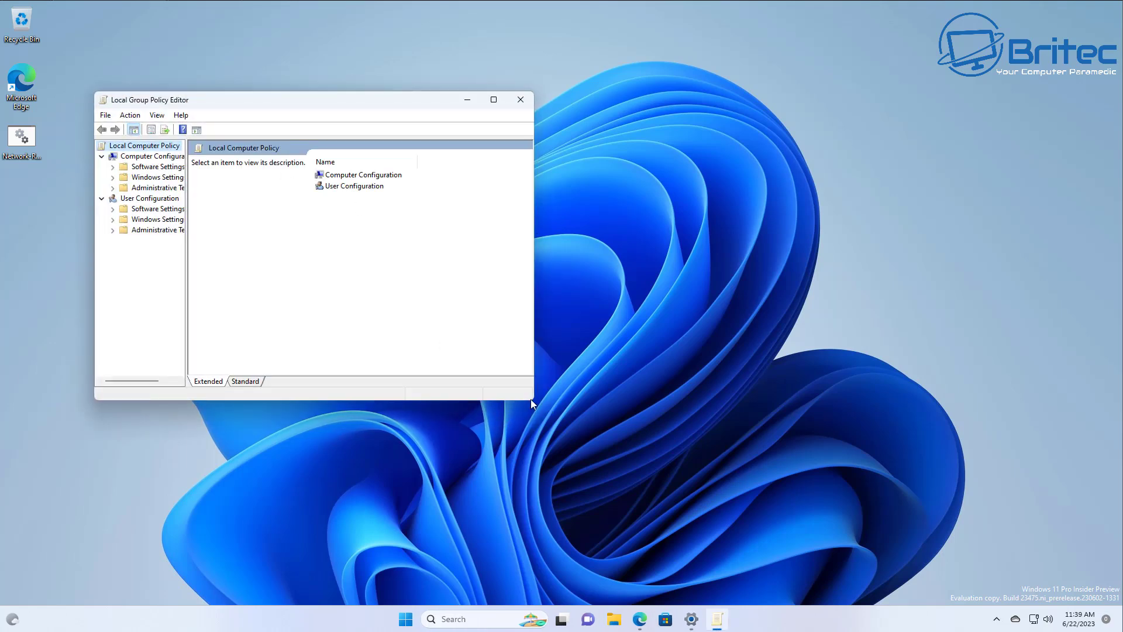
pyautogui.moveTo(533, 400); pyautogui.dragTo(980, 574)
pyautogui.moveTo(449, 103); pyautogui.dragTo(473, 96)
pyautogui.moveTo(209, 250); pyautogui.dragTo(275, 258)
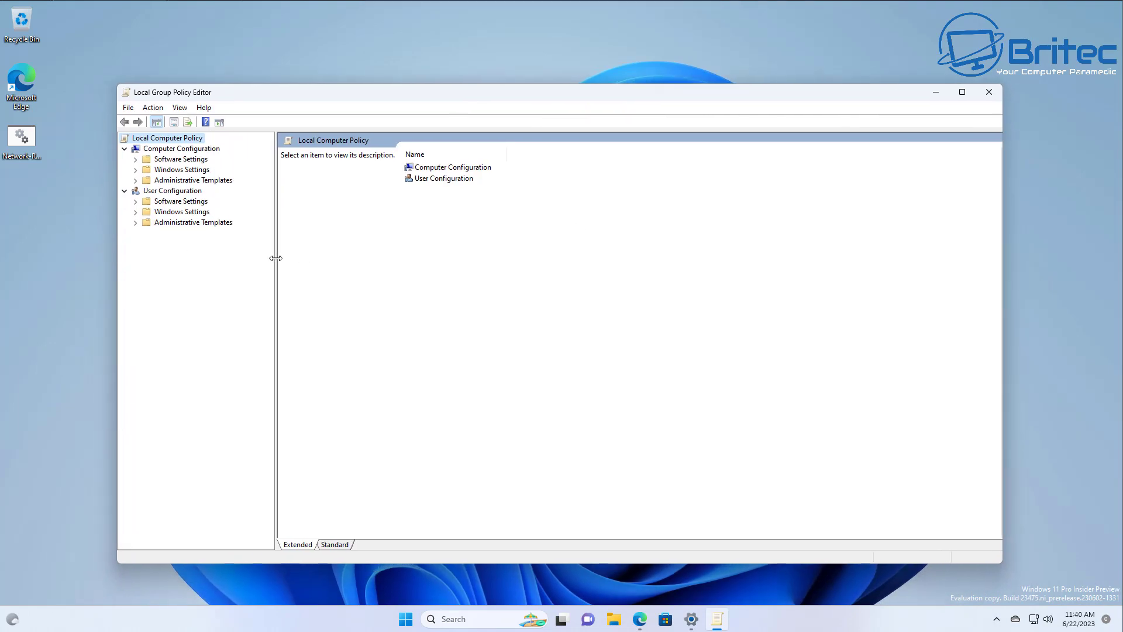
pyautogui.click(989, 92)
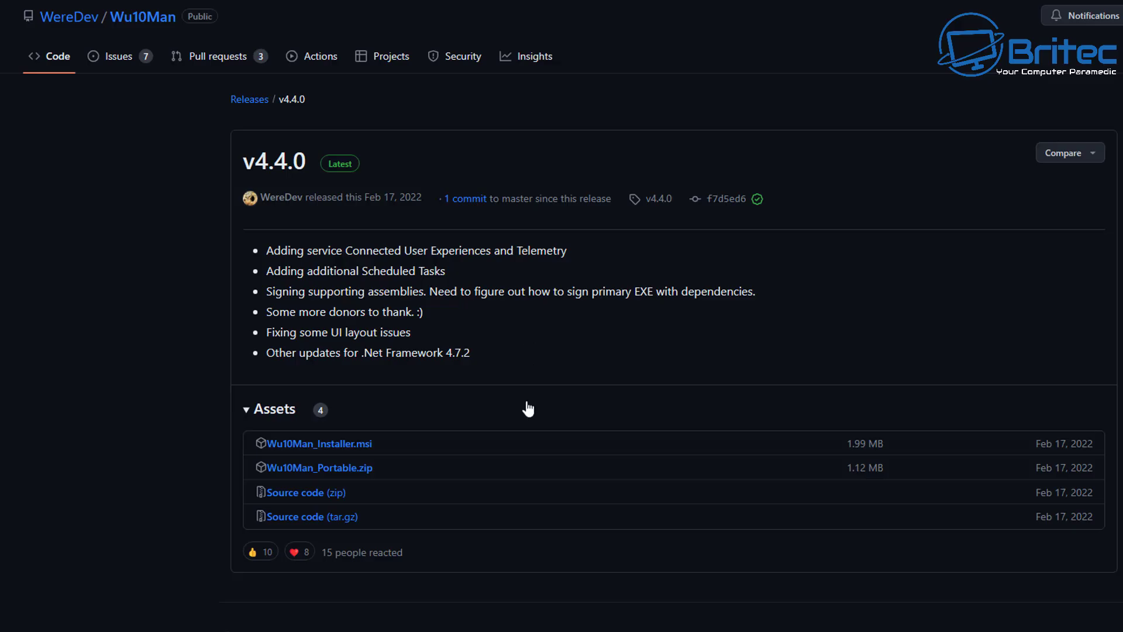
# - Download Wu10Man_Installer.msi and Wu10Man_Portable.zip from the v4.4.0 release and show them in Downloads
pyautogui.click(366, 468)
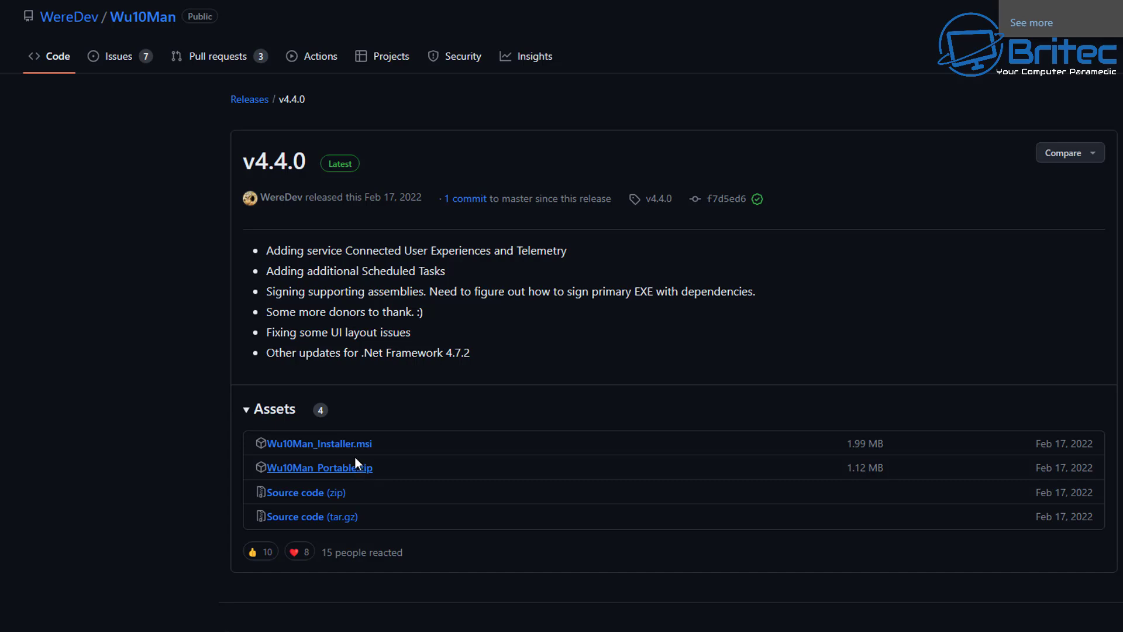
pyautogui.click(355, 451)
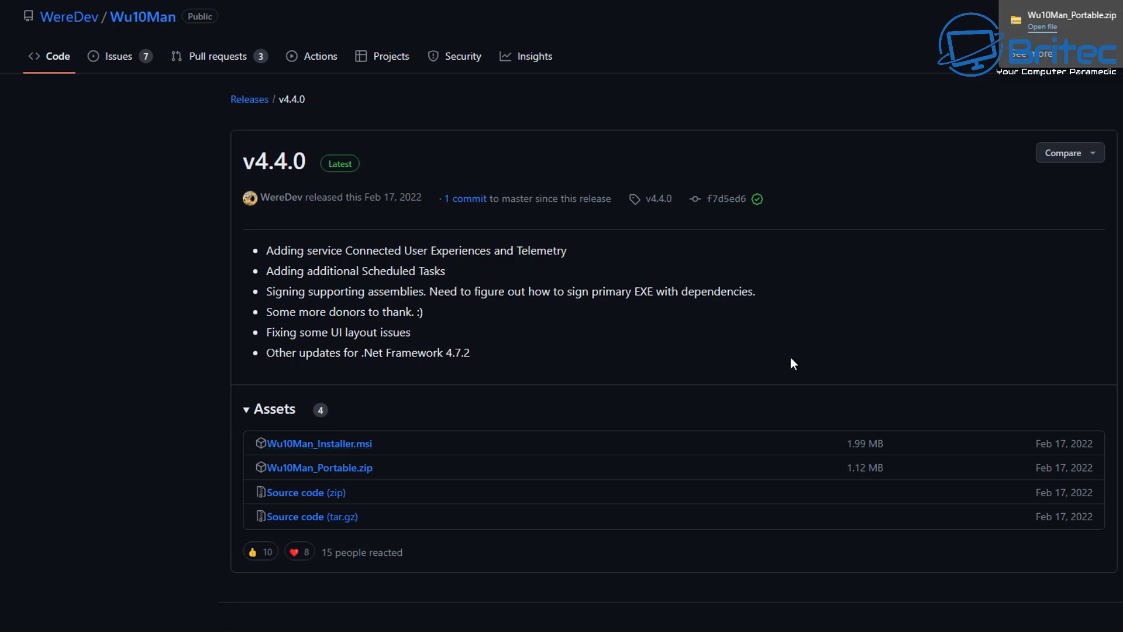
pyautogui.scroll(-1, 761, 380)
pyautogui.scroll(1, 750, 391)
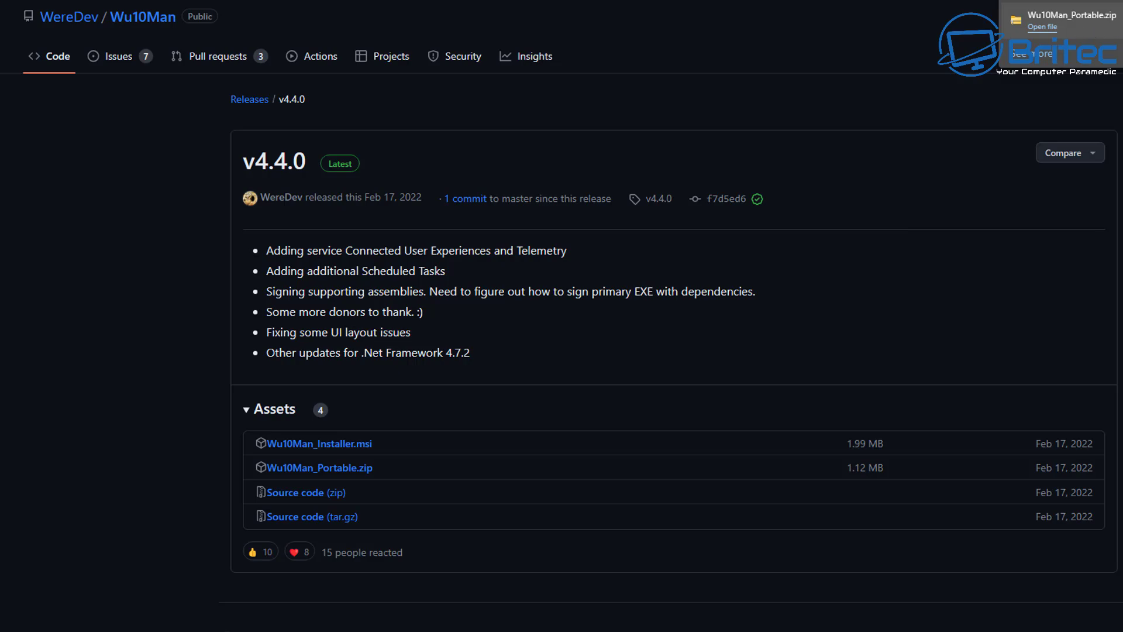
pyautogui.click(1047, 20)
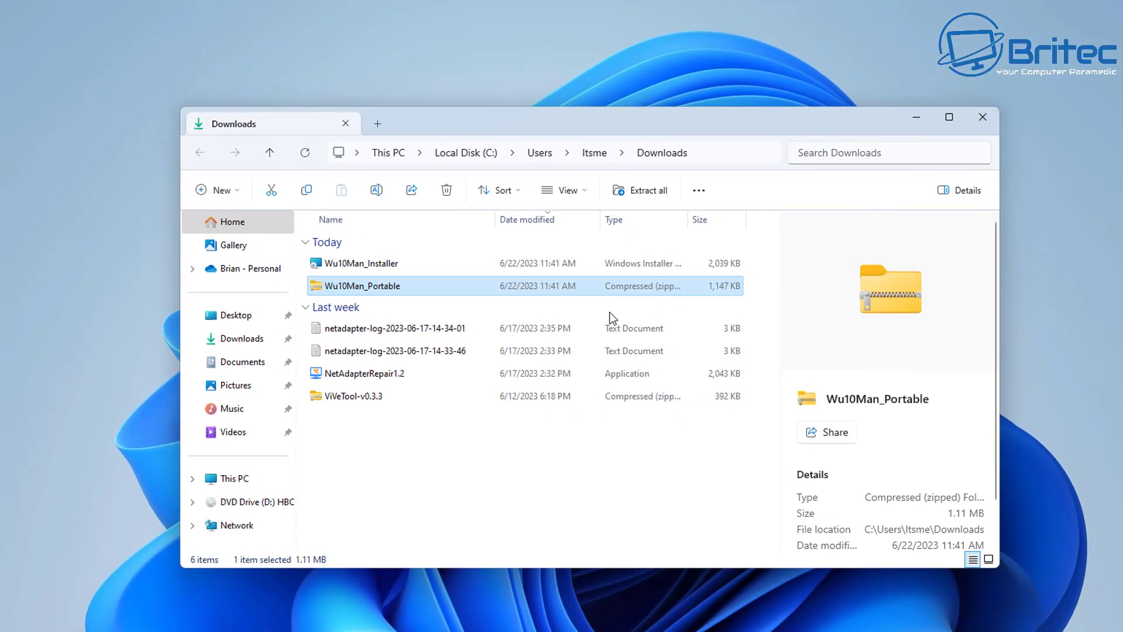
# - Extract Wu10Man_Portable.zip into a Wu10Man_Portable folder in Downloads
pyautogui.rightClick(386, 287)
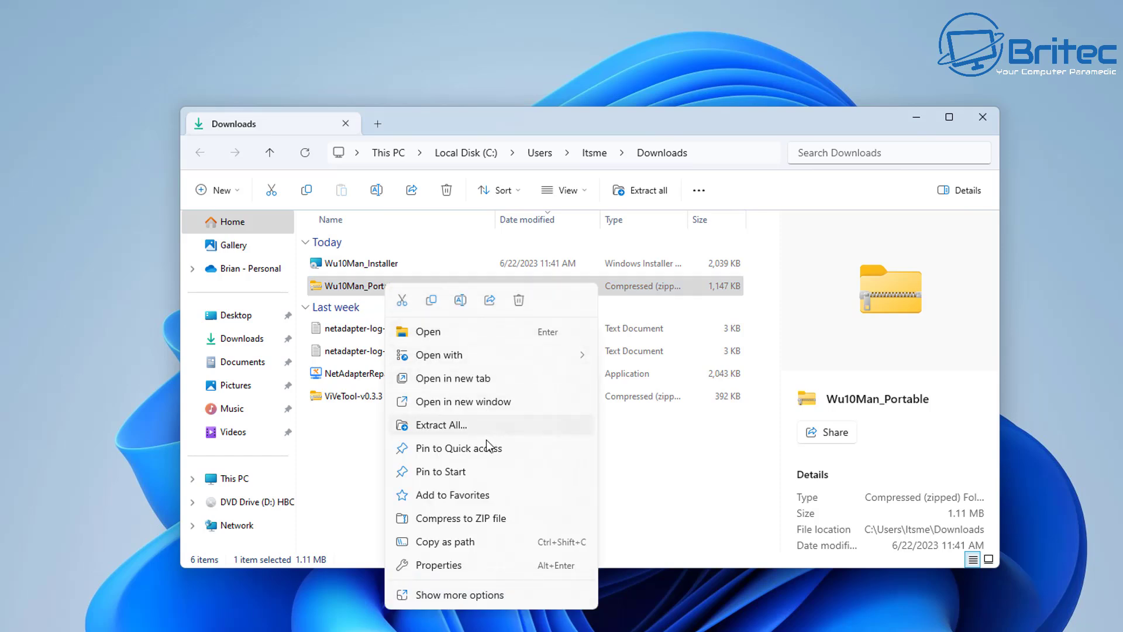
pyautogui.click(474, 424)
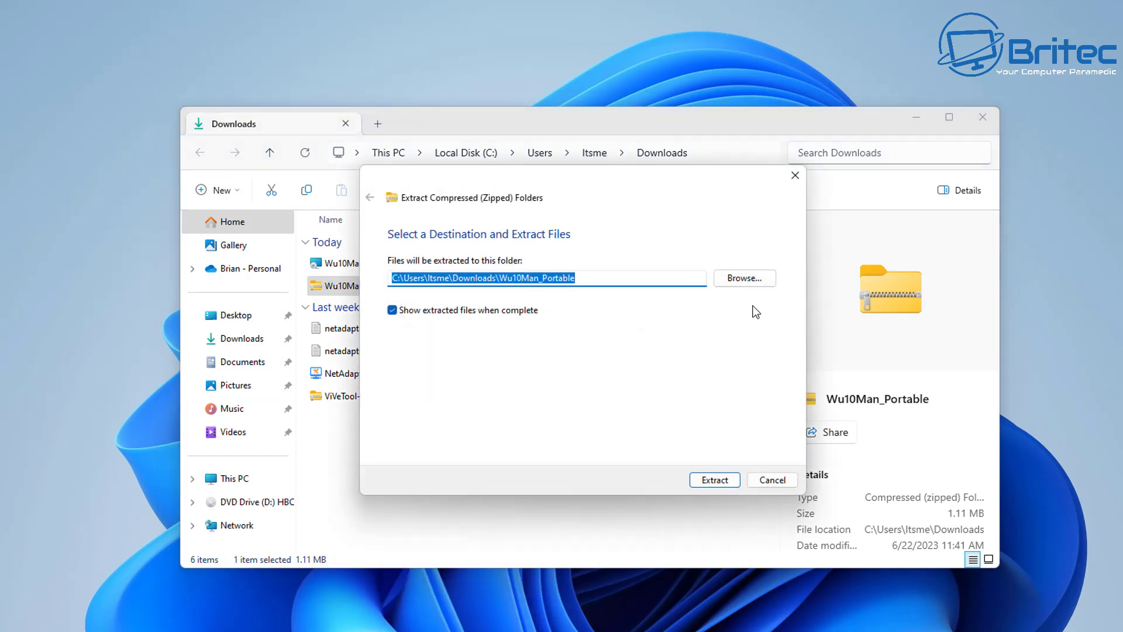
pyautogui.click(705, 482)
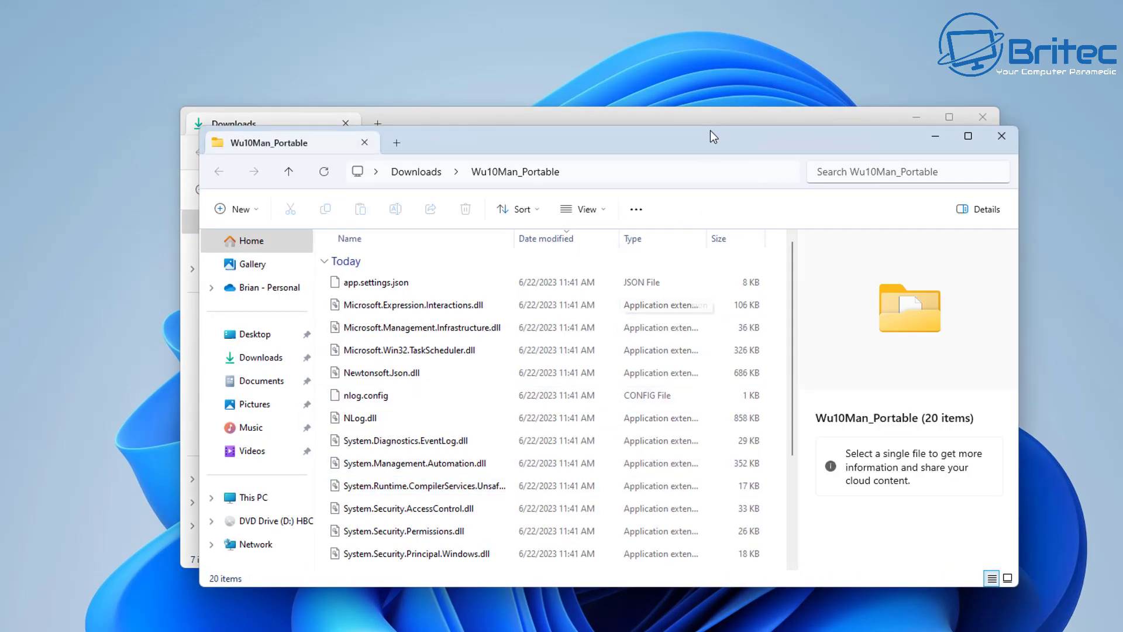
pyautogui.moveTo(701, 147); pyautogui.dragTo(667, 131)
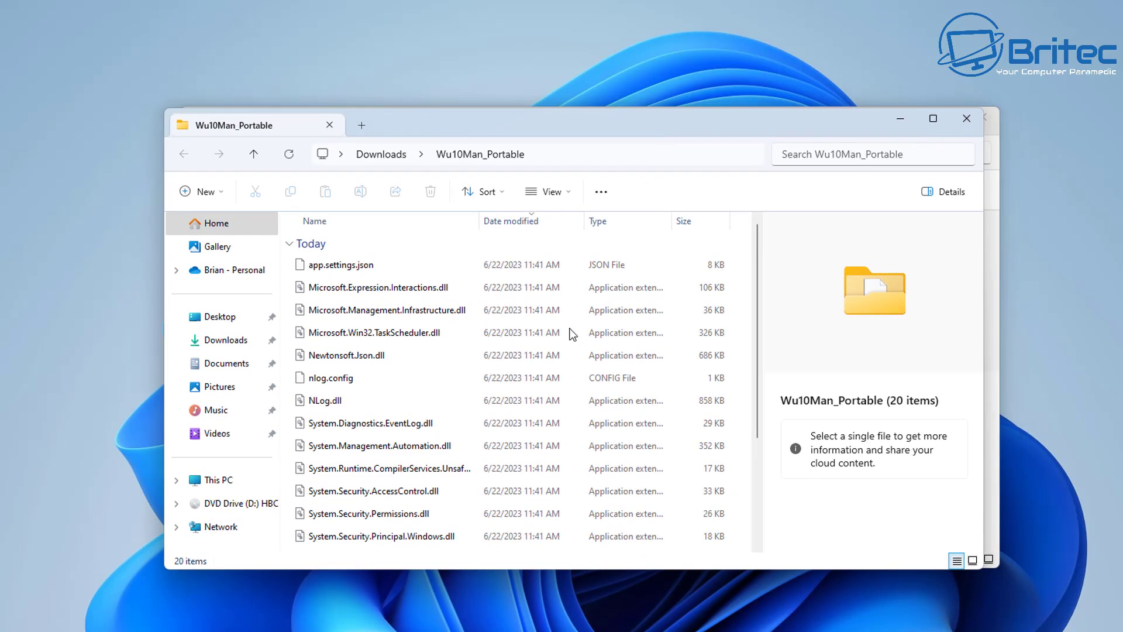
# - Launch Wu10Man past the SmartScreen warning and approve it with administrator rights
pyautogui.scroll(-3, 468, 445)
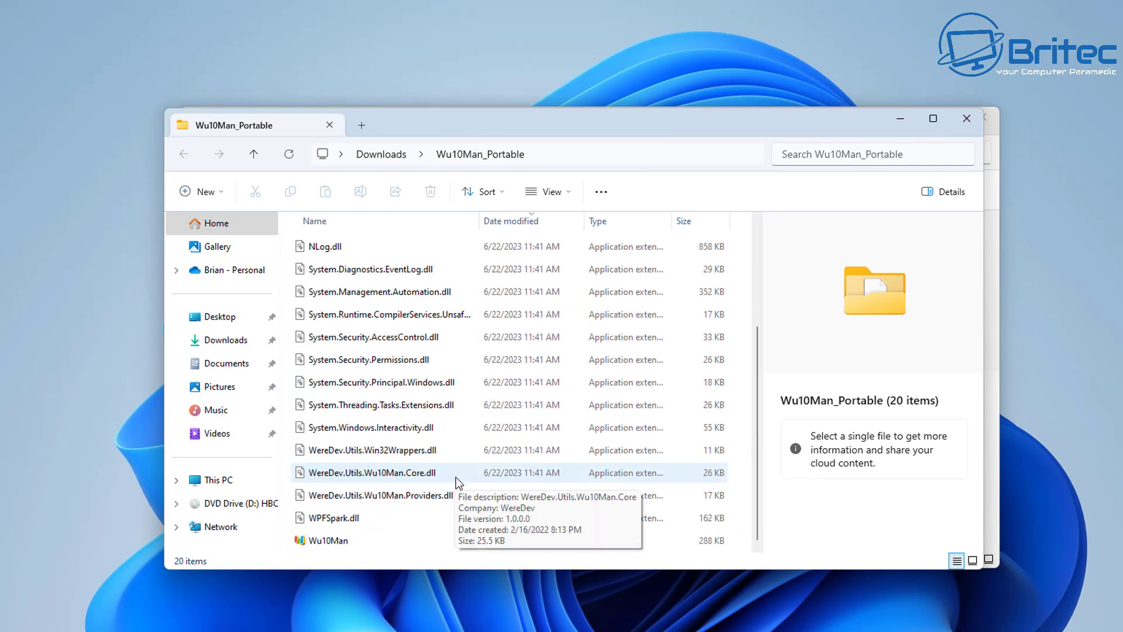
pyautogui.doubleClick(341, 539)
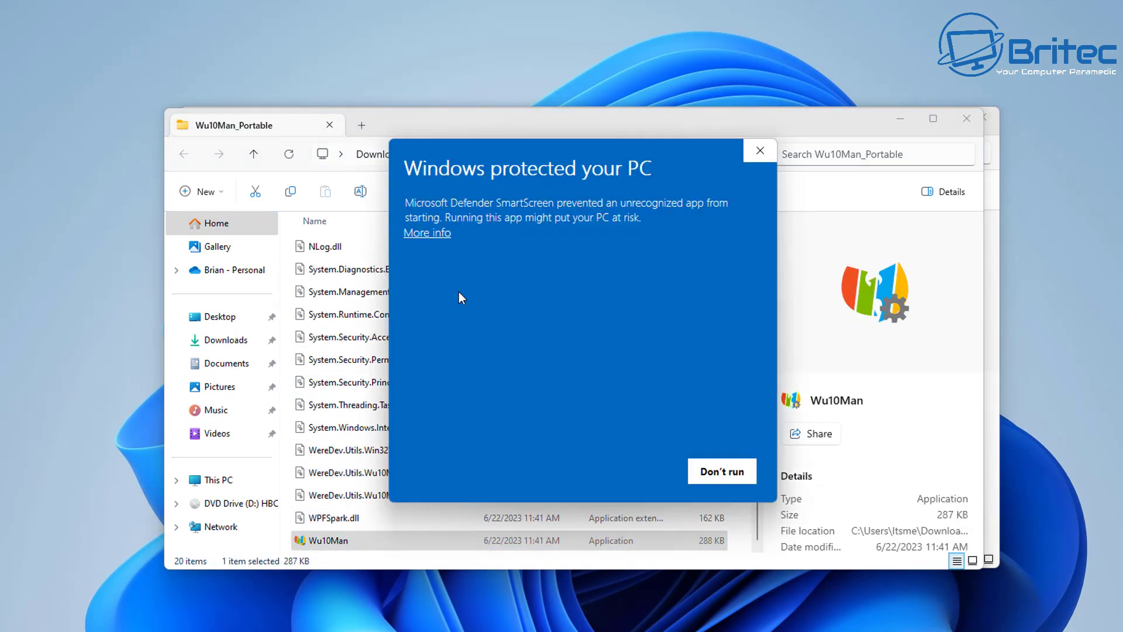
pyautogui.click(444, 239)
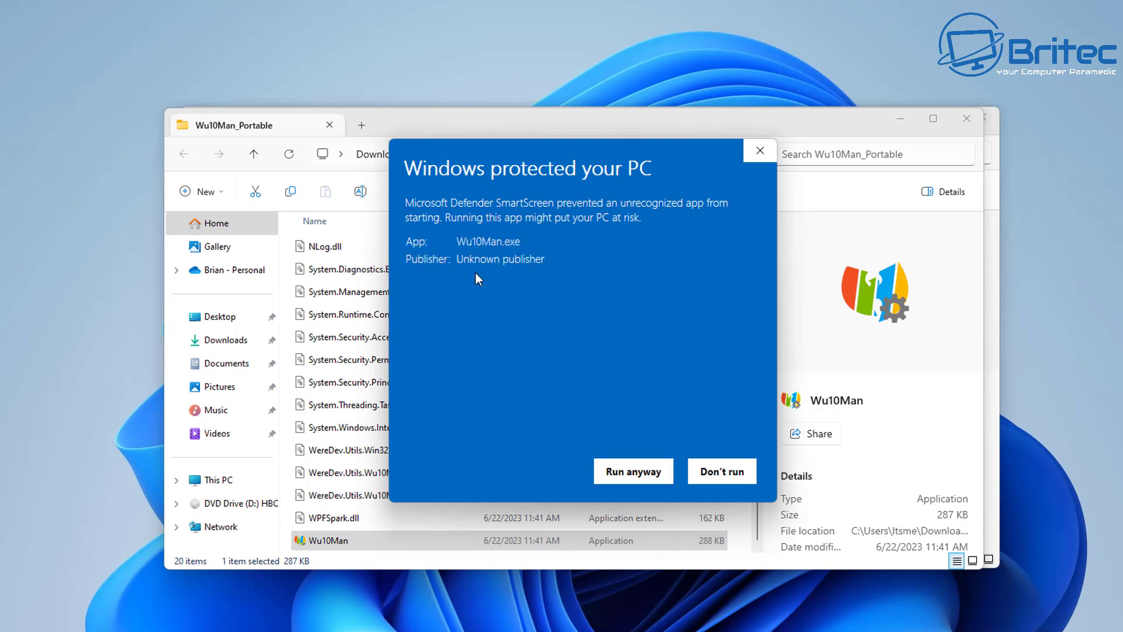
pyautogui.click(611, 471)
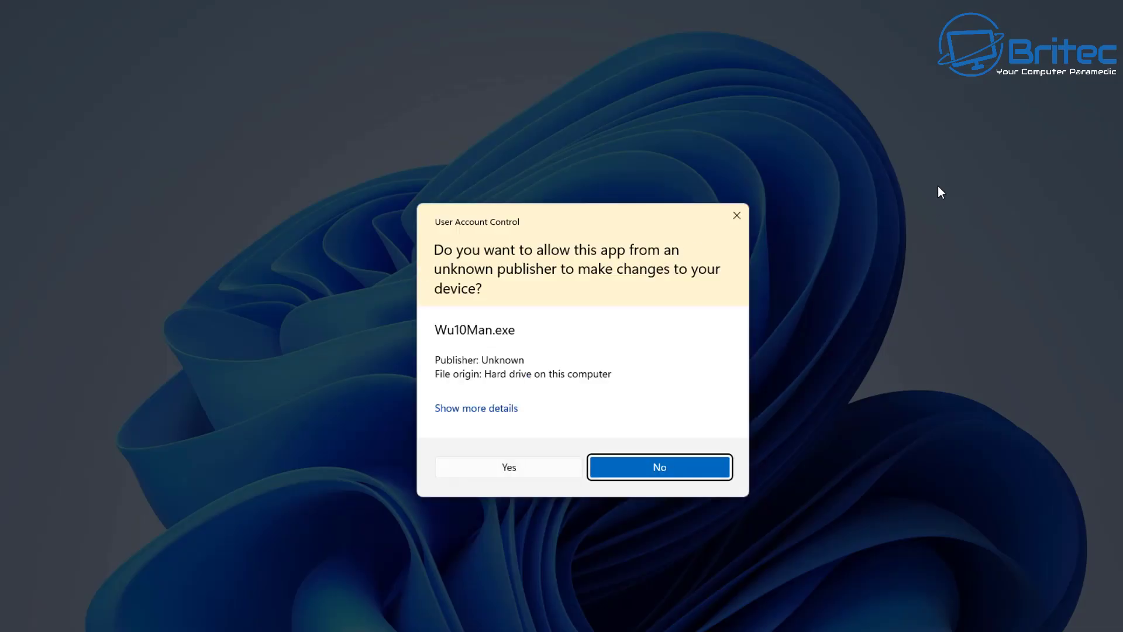
pyautogui.click(513, 468)
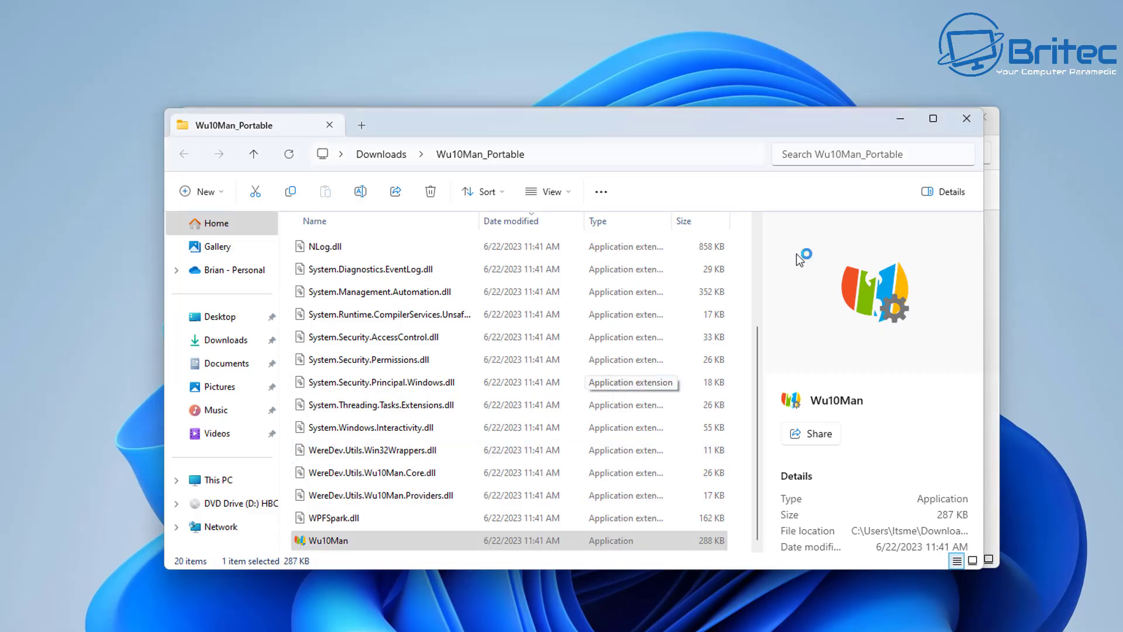
pyautogui.click(902, 120)
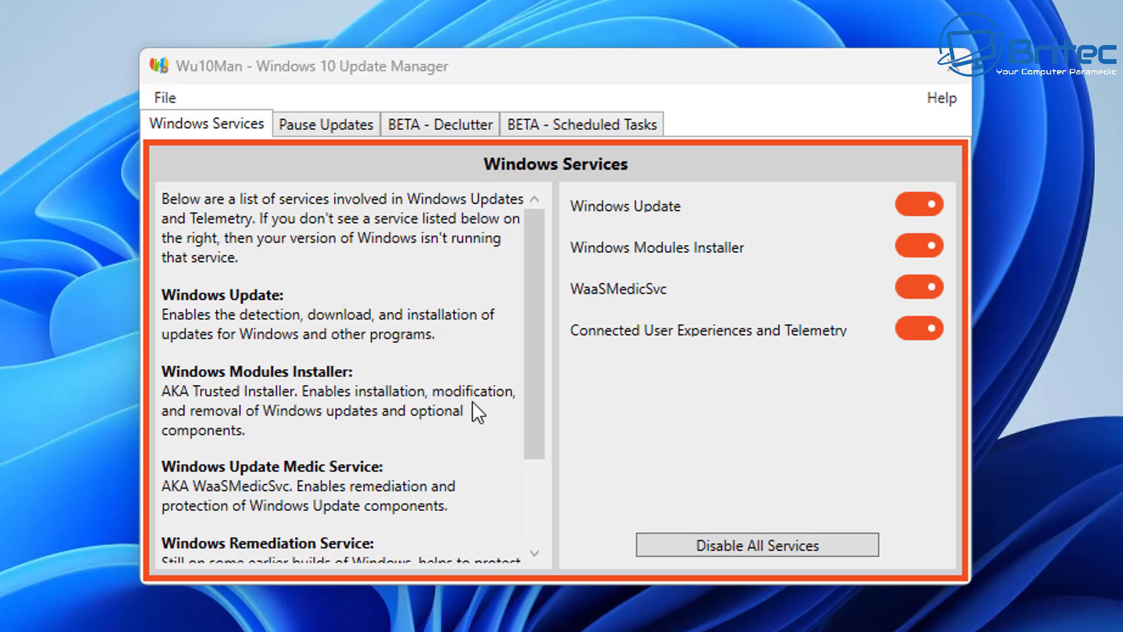
# - Review the Windows Services list, then switch to the Pause Updates tab with its 0-day deferrals
pyautogui.scroll(-3, 281, 415)
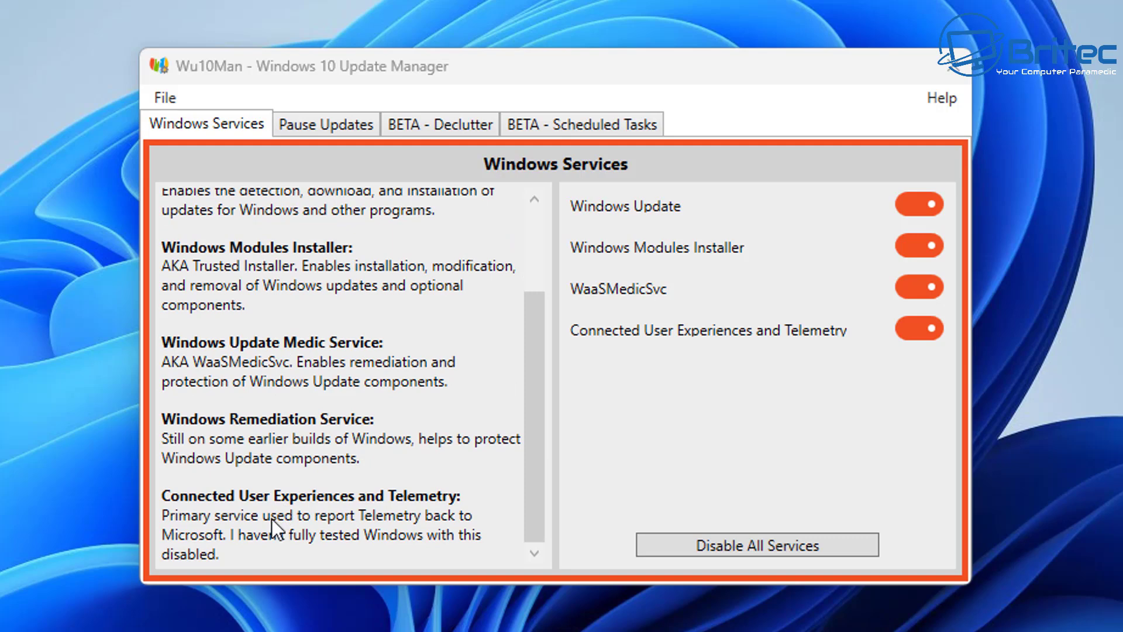
pyautogui.scroll(3, 272, 518)
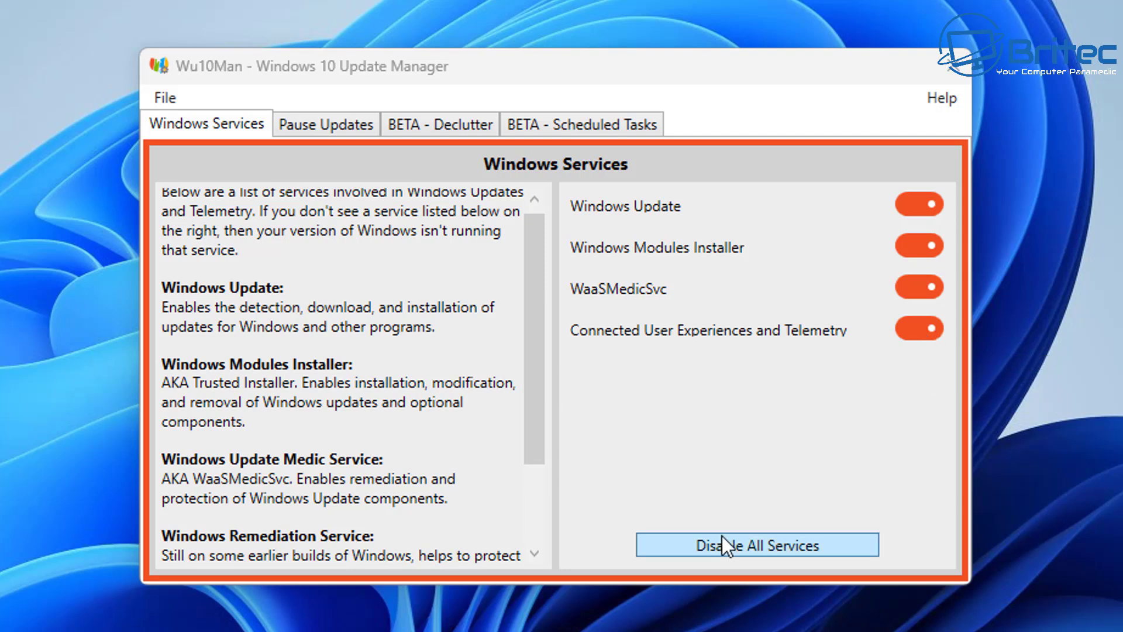
pyautogui.click(326, 128)
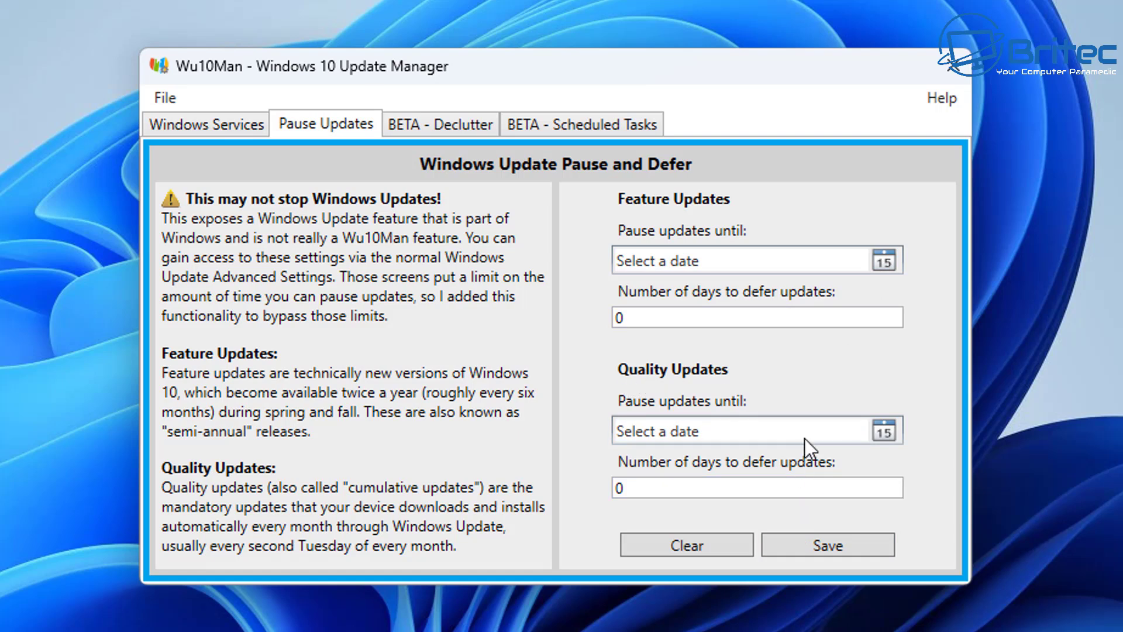
# - Open and close the feature and quality update pause-date calendars without choosing dates
pyautogui.click(883, 265)
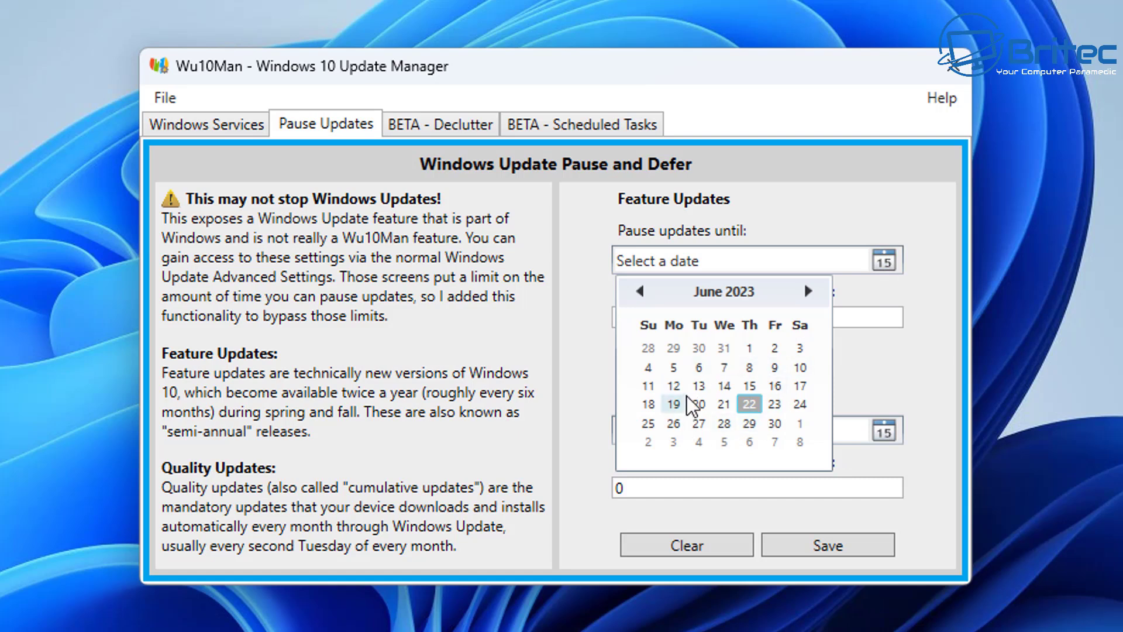
pyautogui.click(884, 374)
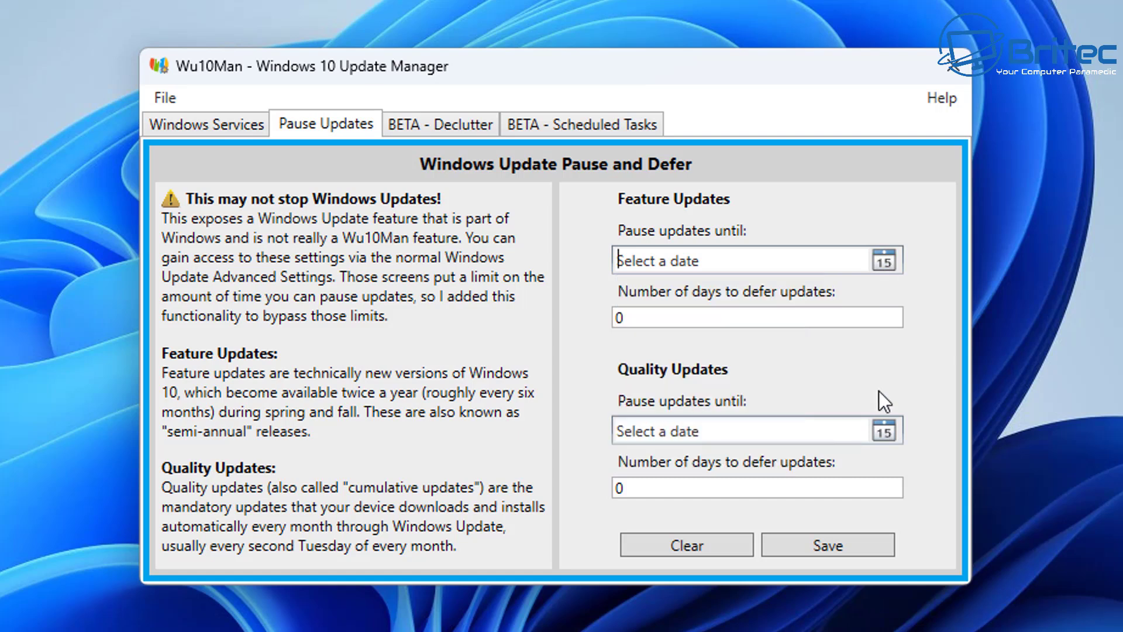
pyautogui.click(882, 430)
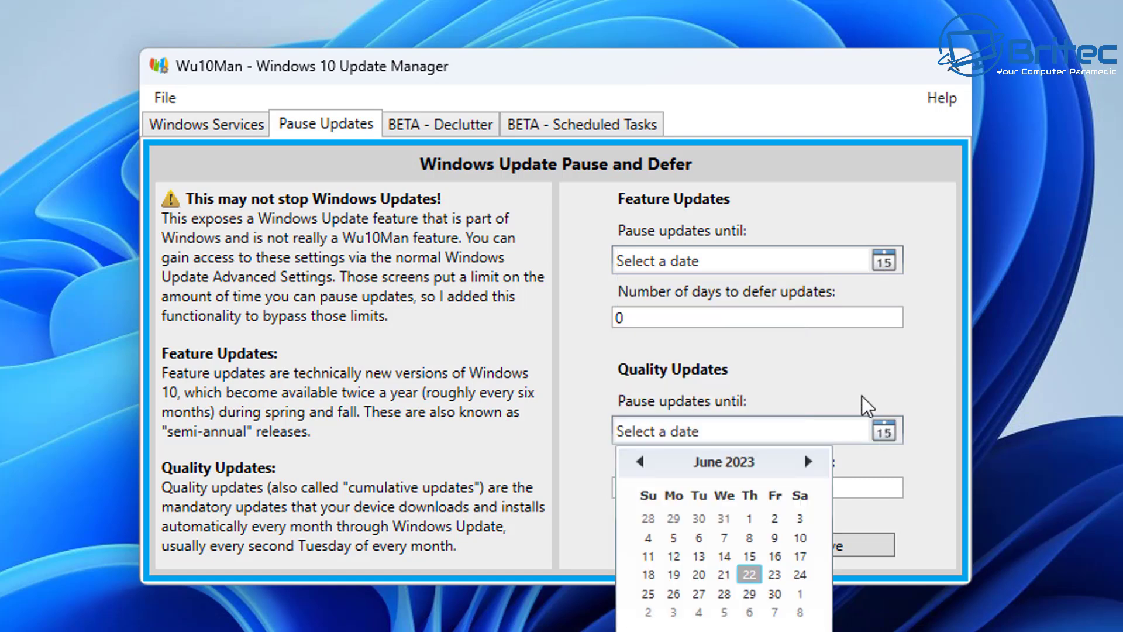
pyautogui.click(918, 402)
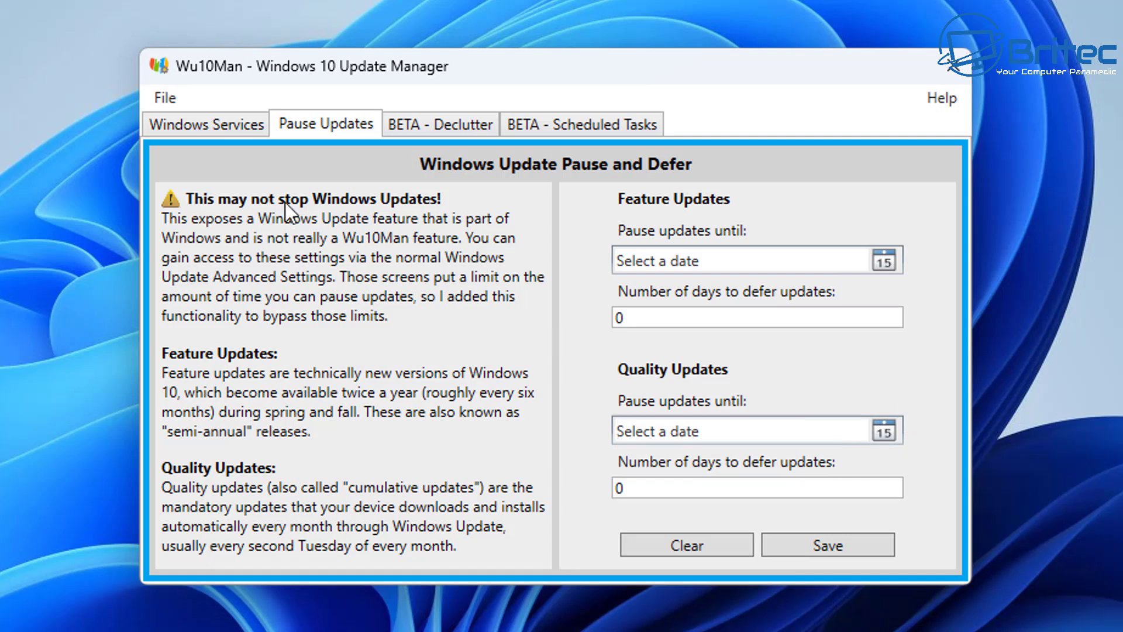
# - Look over the BETA - Declutter app list, then switch to BETA - Scheduled Tasks
pyautogui.click(417, 126)
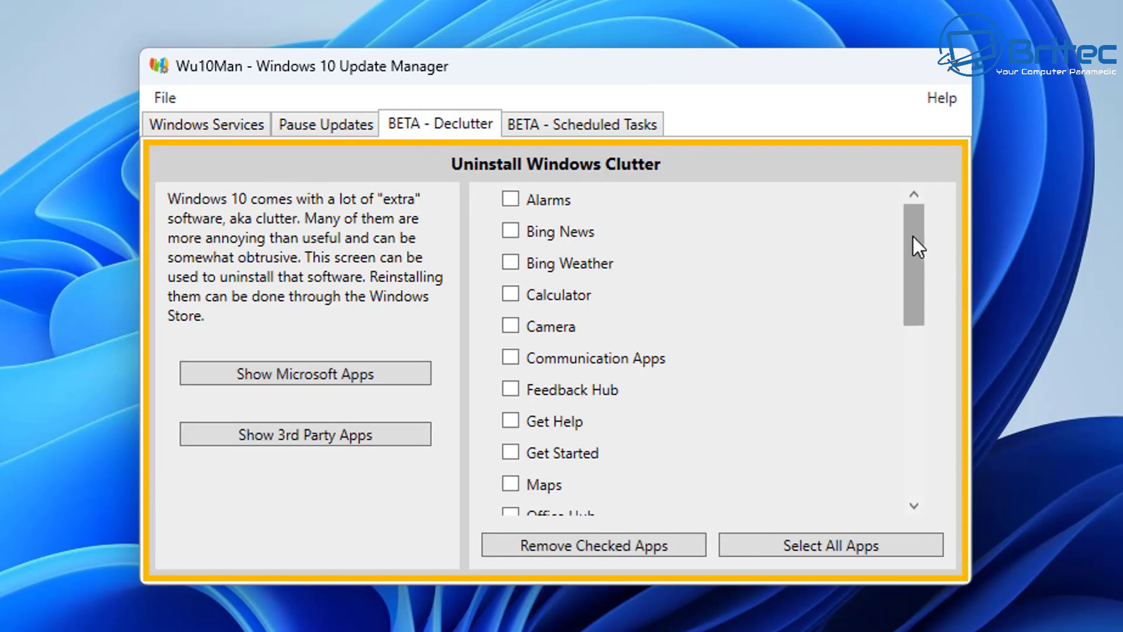
pyautogui.moveTo(912, 237); pyautogui.dragTo(906, 198)
pyautogui.click(583, 125)
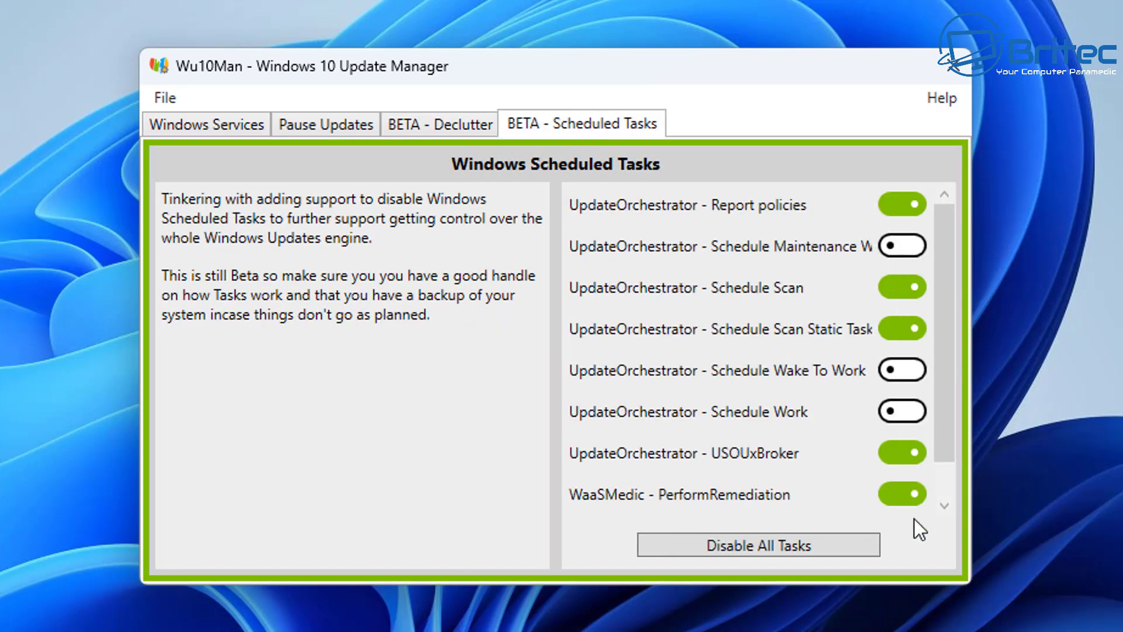
# - Disable Windows Update, Modules Installer, WaaSMedicSvc and Telemetry services together and confirm
pyautogui.click(215, 128)
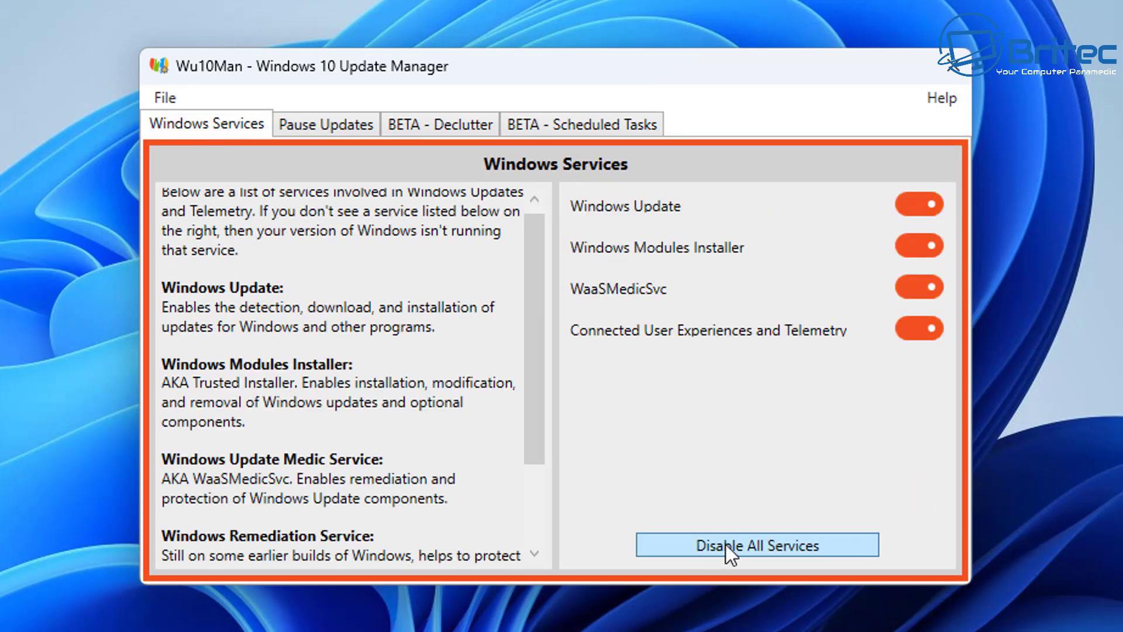
pyautogui.click(783, 541)
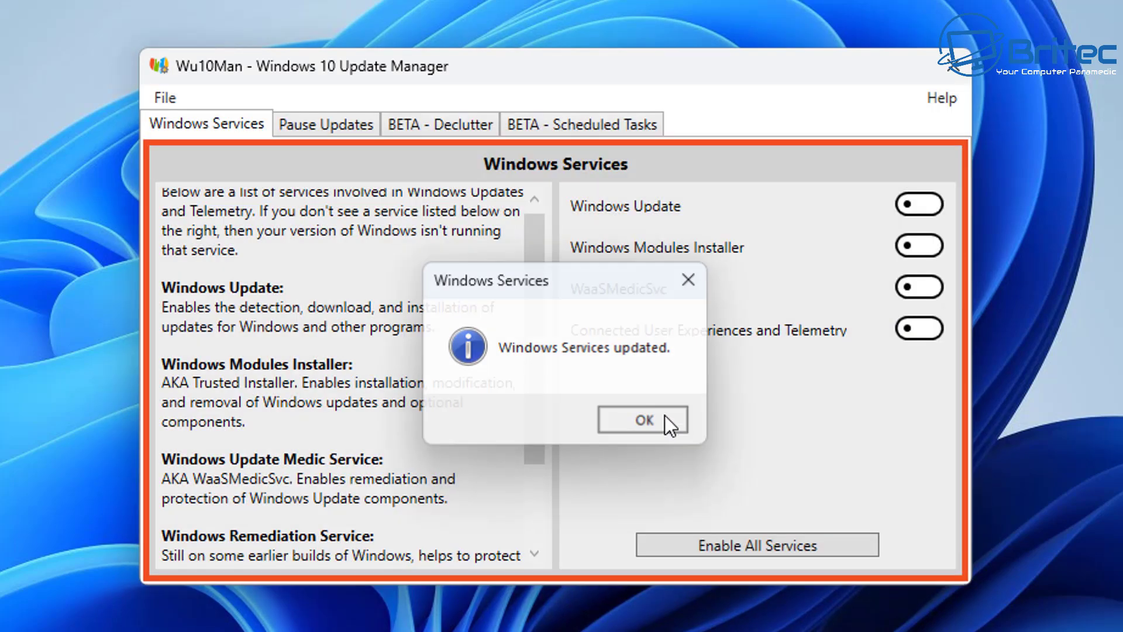
pyautogui.click(665, 415)
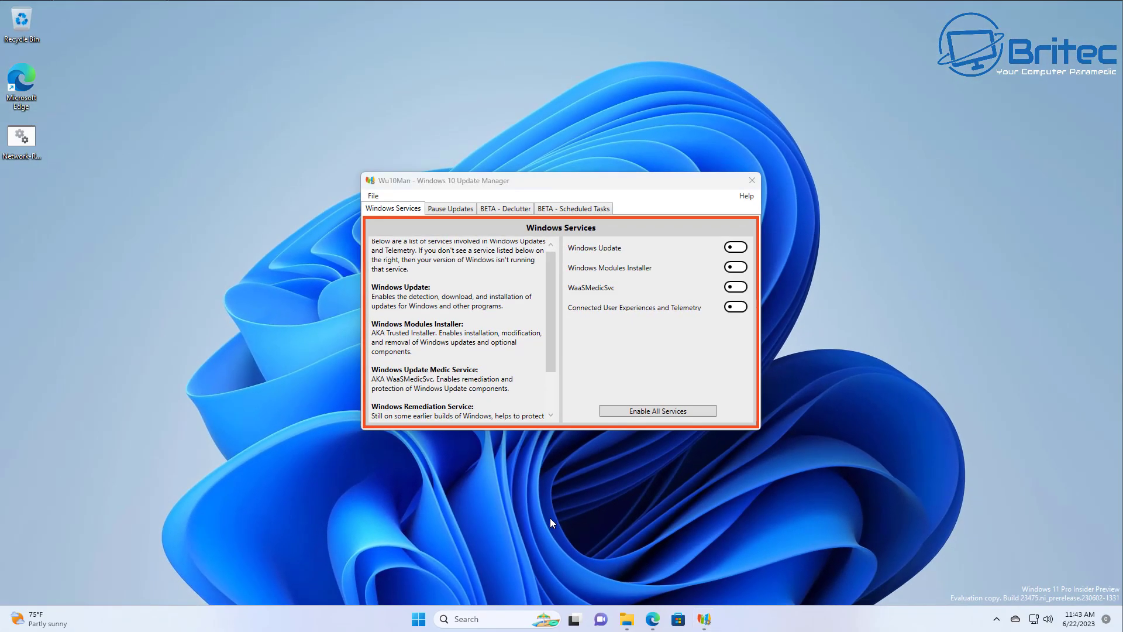
# - Open Settings > Windows Update, showing Insider Preview 23481.1000 failed with error 0x800704c7
pyautogui.click(418, 618)
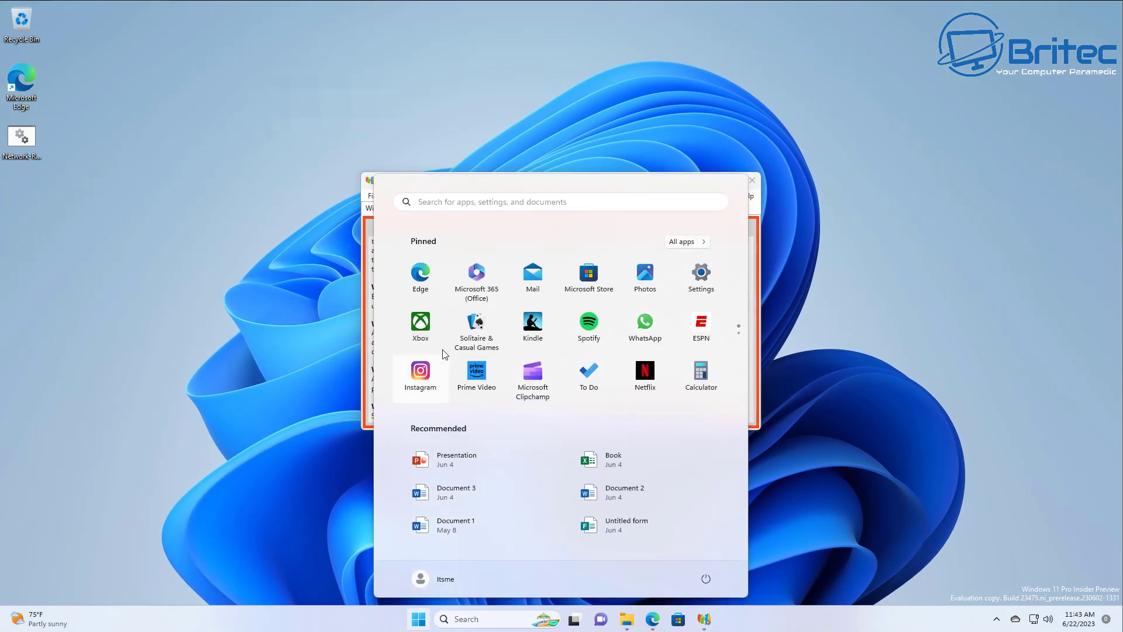
pyautogui.click(701, 275)
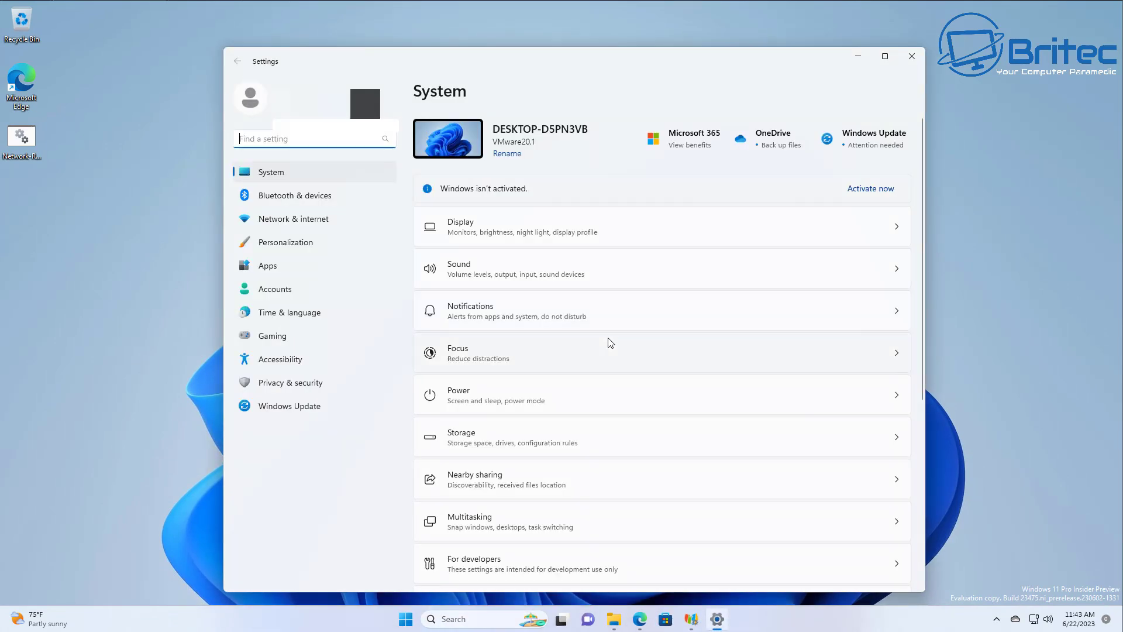
pyautogui.click(298, 413)
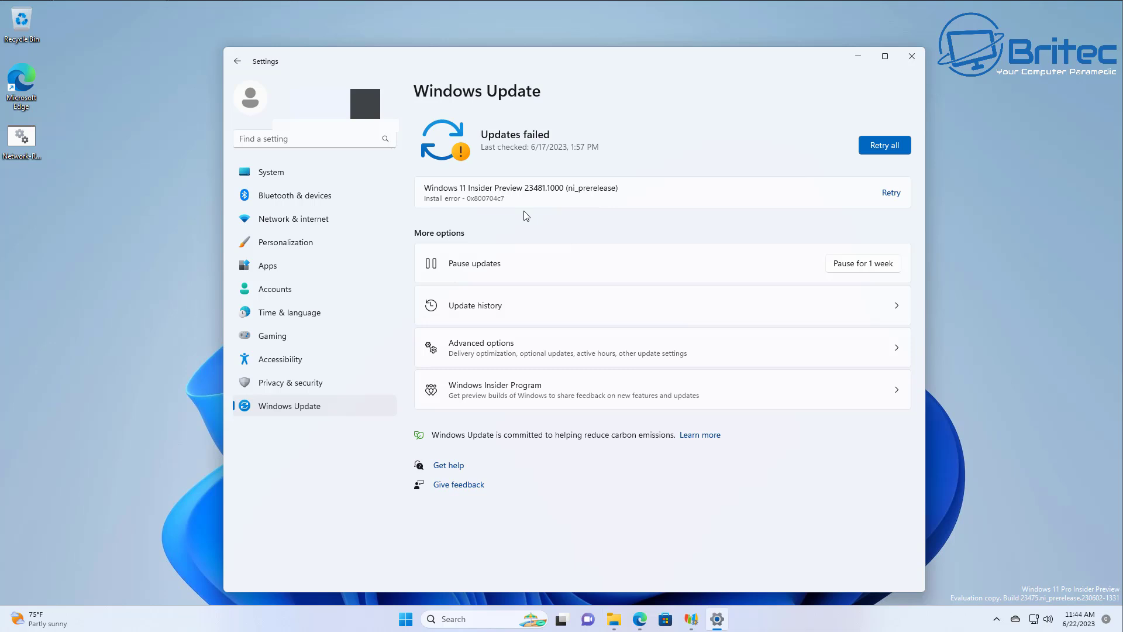
# - Re-enable all four update services in Wu10Man, confirm, and close the program
pyautogui.click(1006, 200)
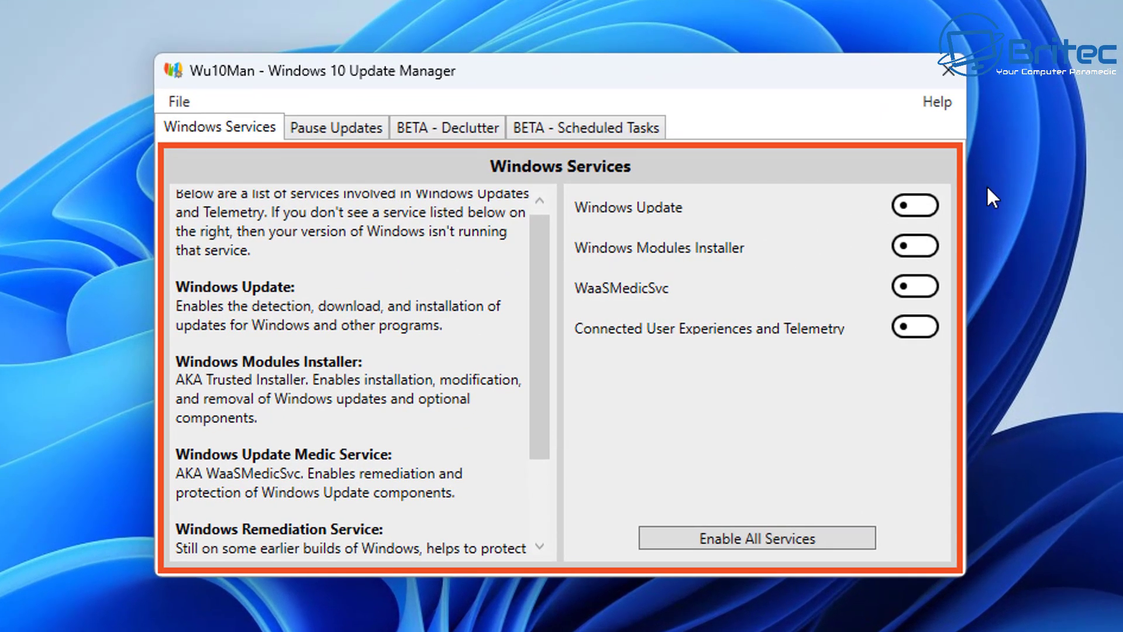
pyautogui.click(749, 539)
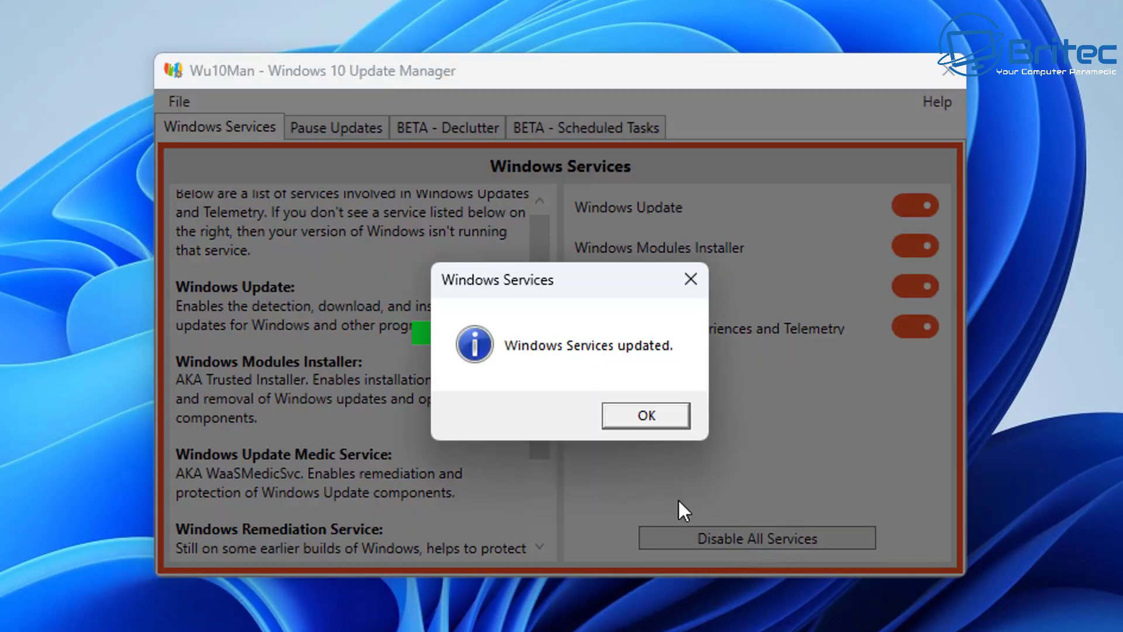
pyautogui.click(634, 420)
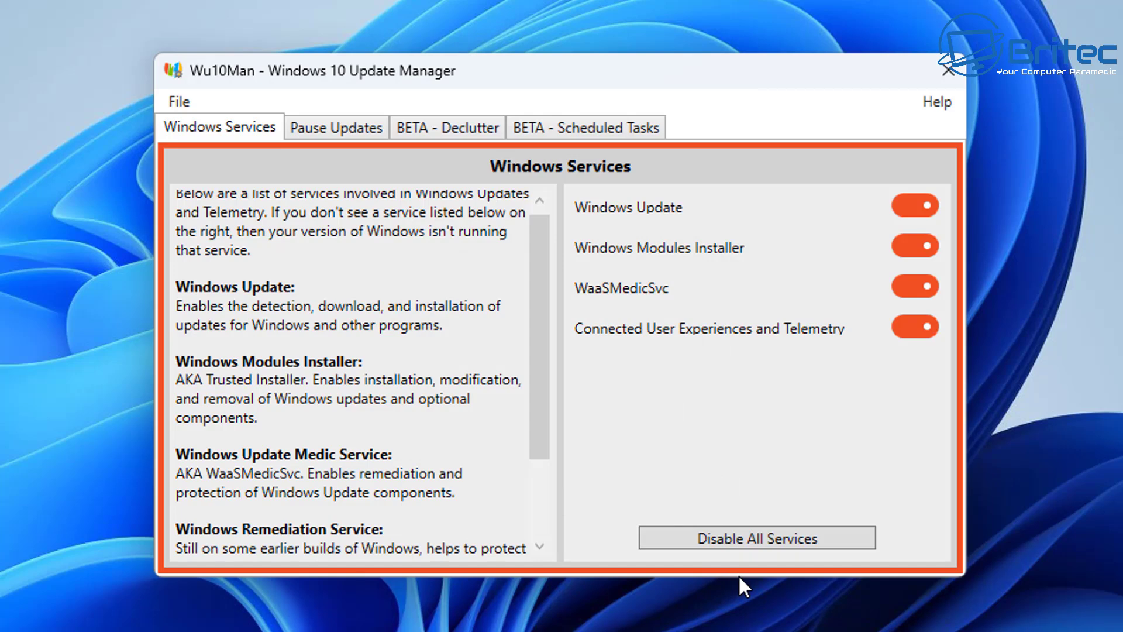
pyautogui.click(947, 72)
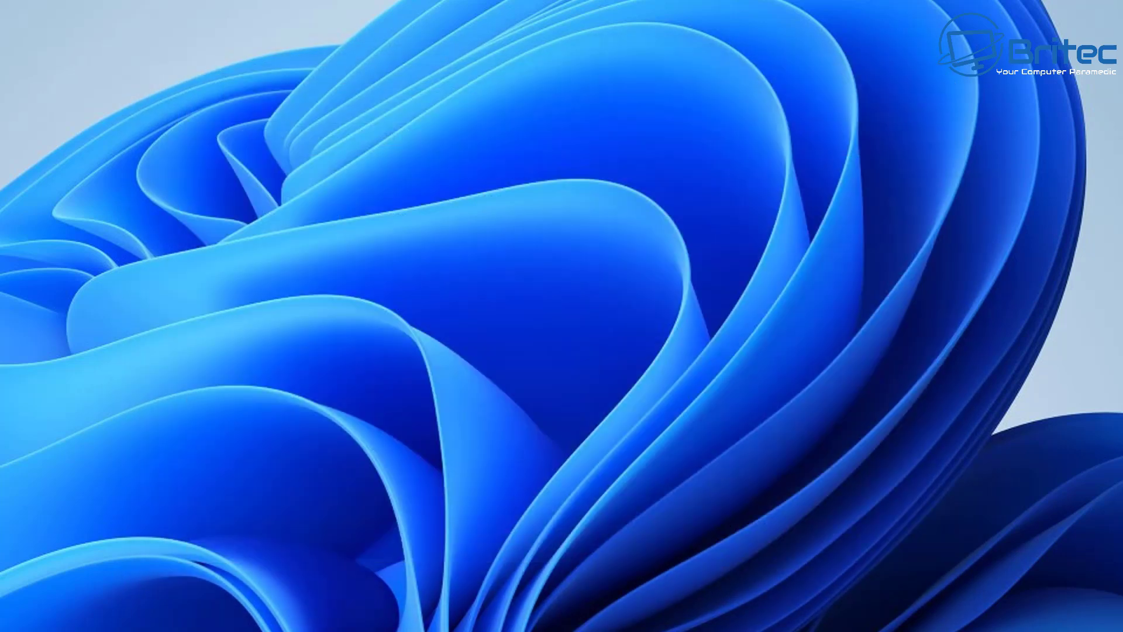
pyautogui.press('super')
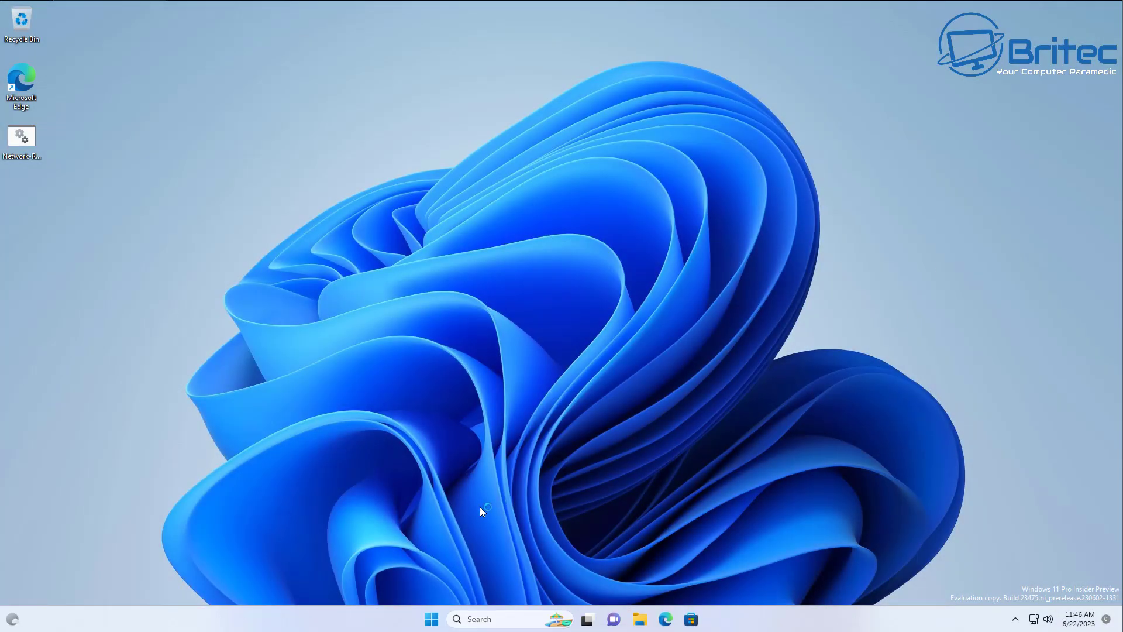
# - Reopen Settings > Windows Update, now showing Insider Preview 23481.1000 installing at 100%
pyautogui.click(432, 620)
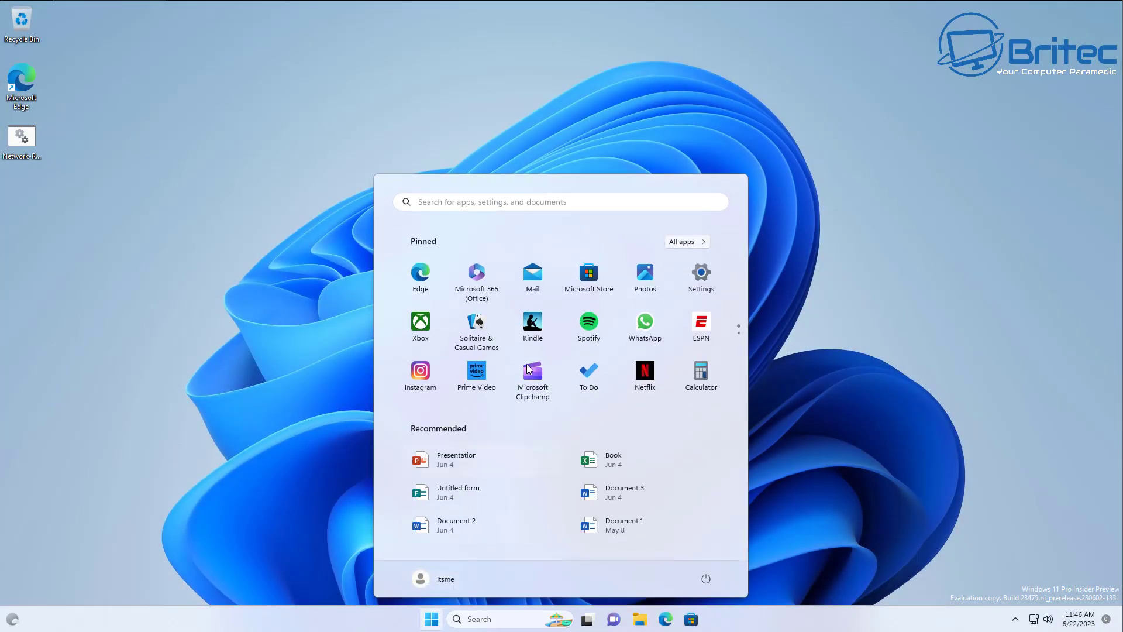
pyautogui.click(700, 281)
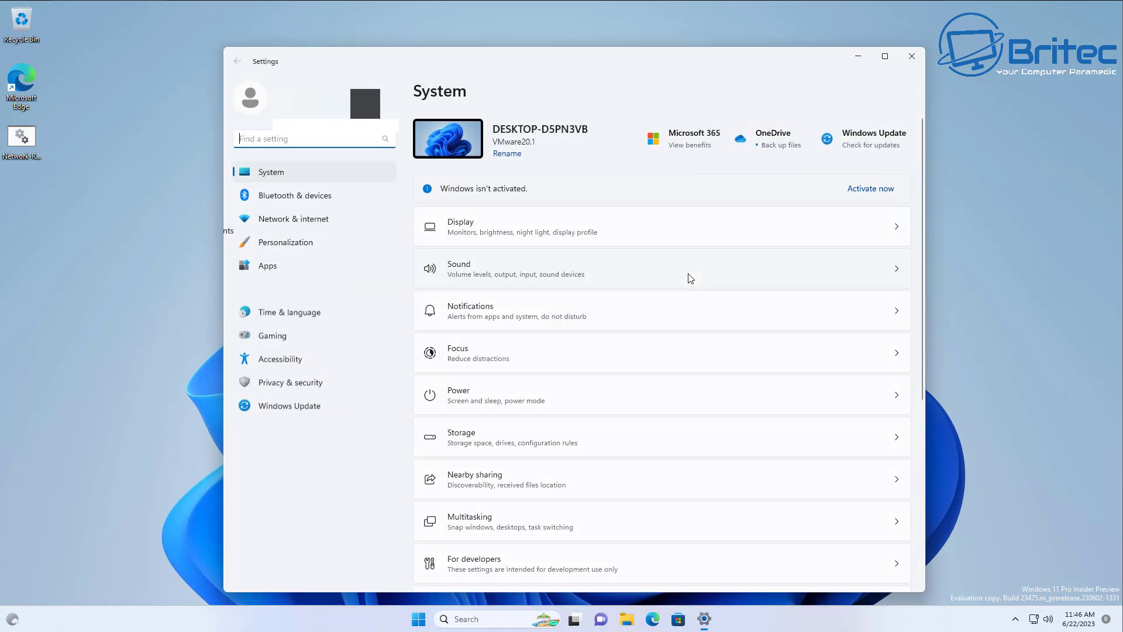
pyautogui.click(297, 407)
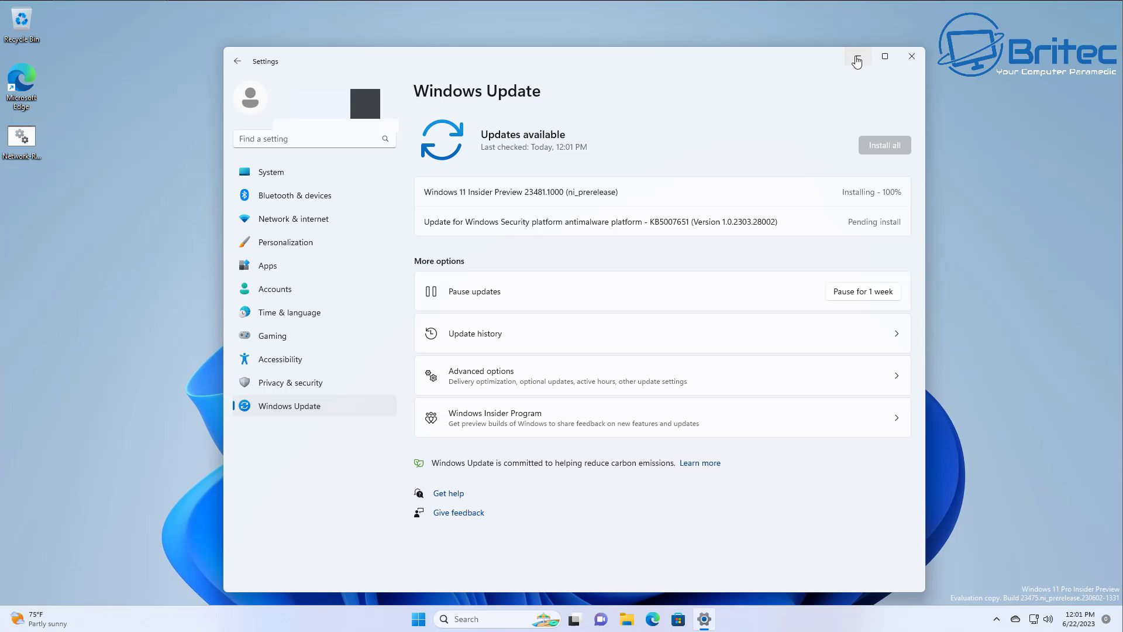
# - Minimise Settings and restart now to install the Insider Preview 23481 feature update
pyautogui.click(857, 59)
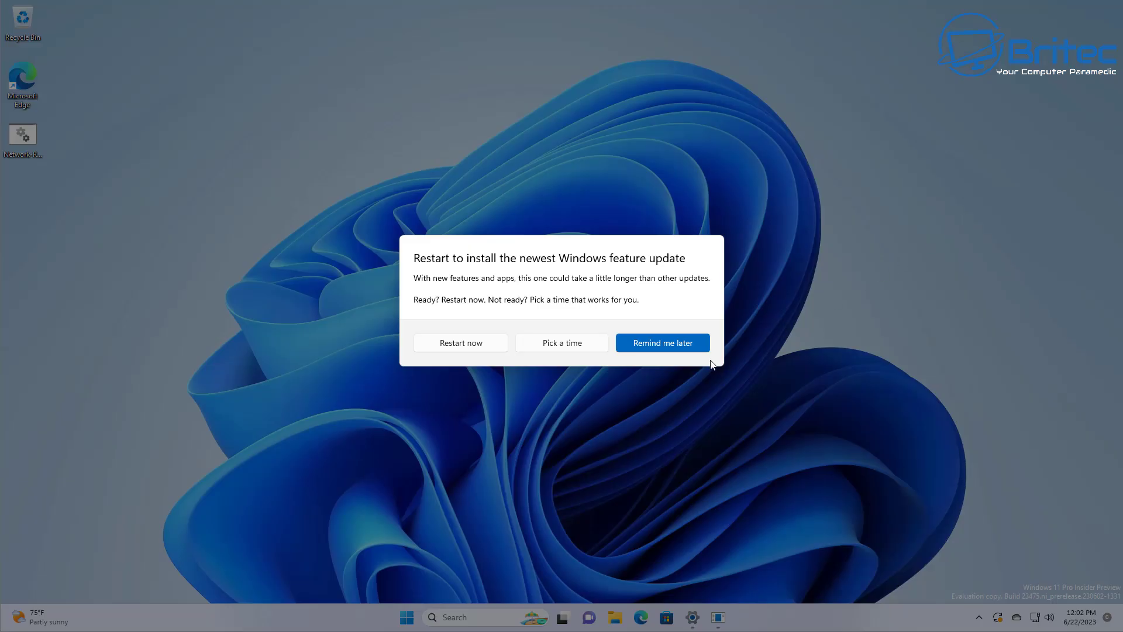
pyautogui.click(466, 341)
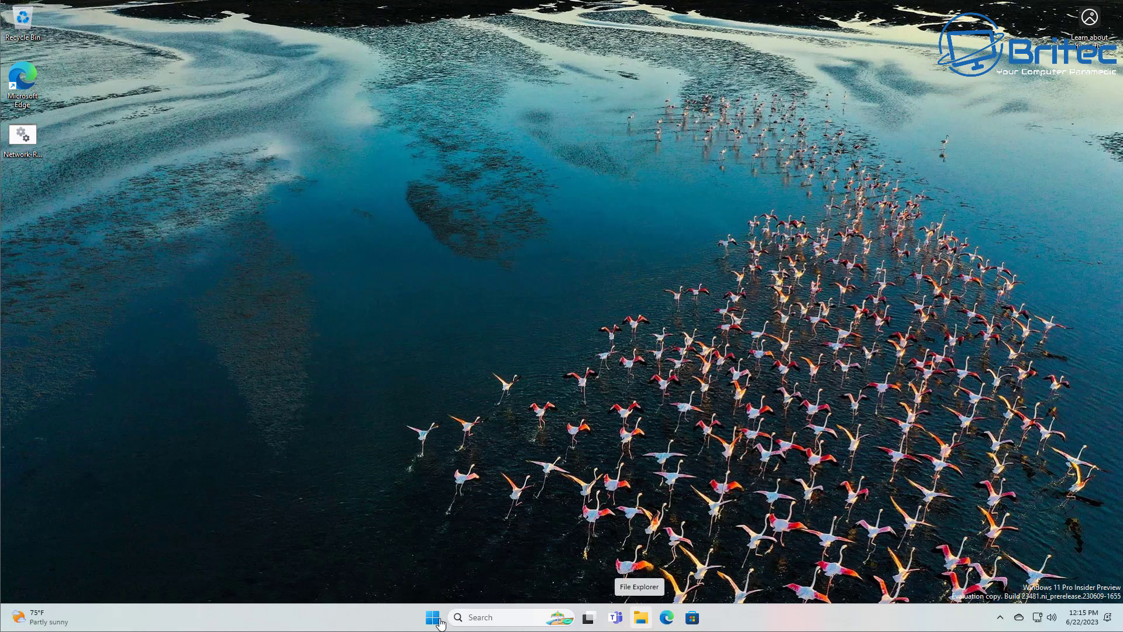
# - Run a Windows Update check in Settings, confirm the PC is up to date after KB5007651, then close Settings
pyautogui.click(439, 622)
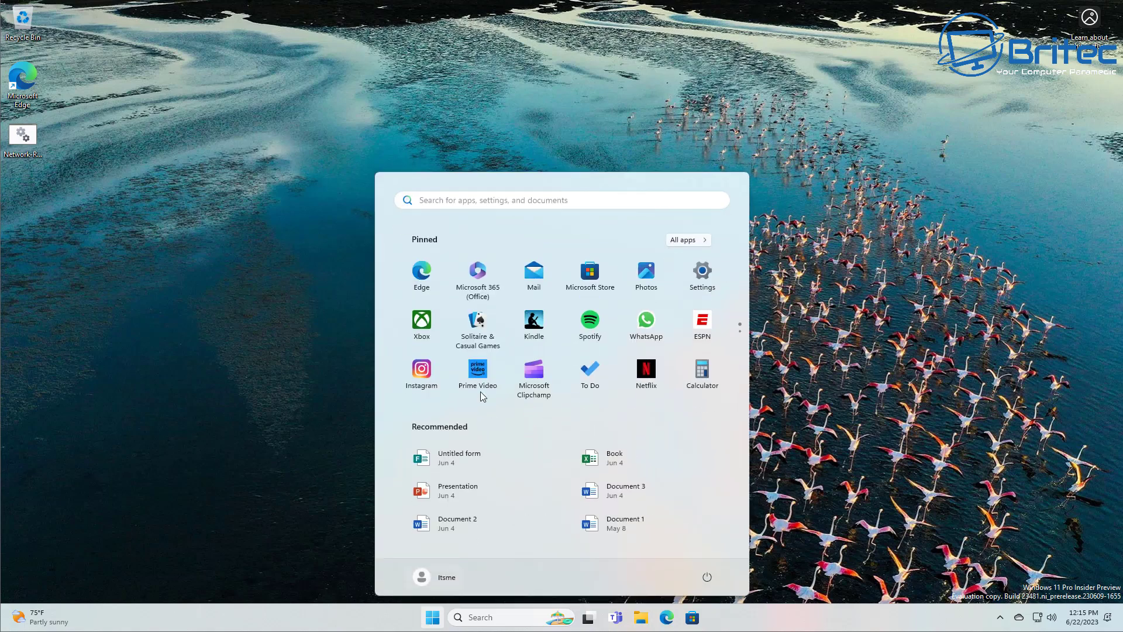
pyautogui.click(705, 278)
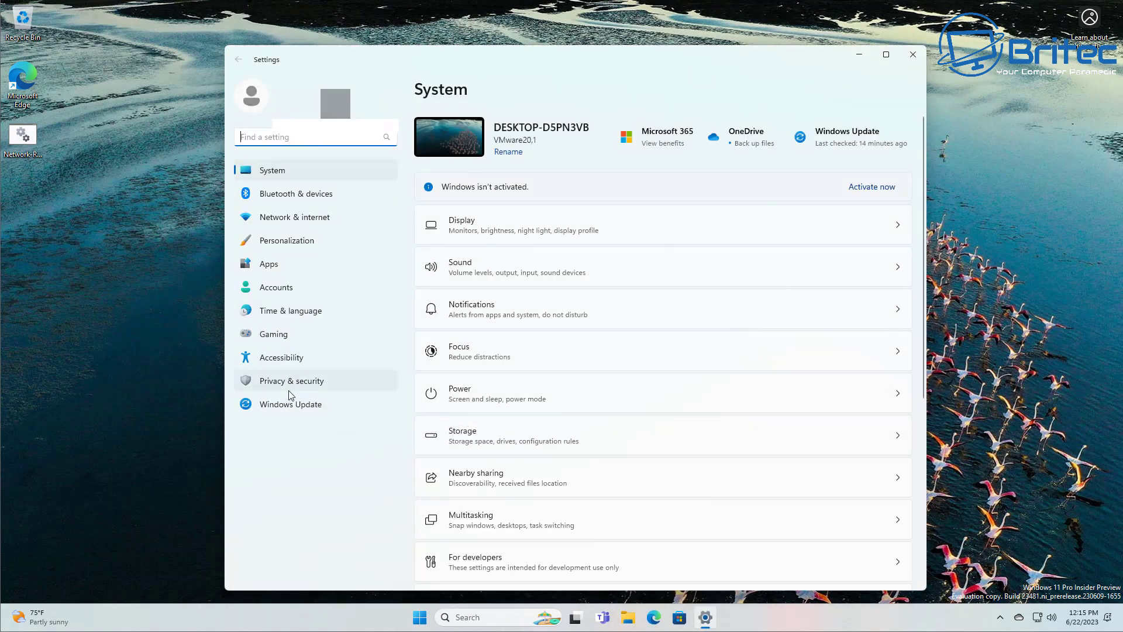
pyautogui.click(291, 403)
pyautogui.click(872, 143)
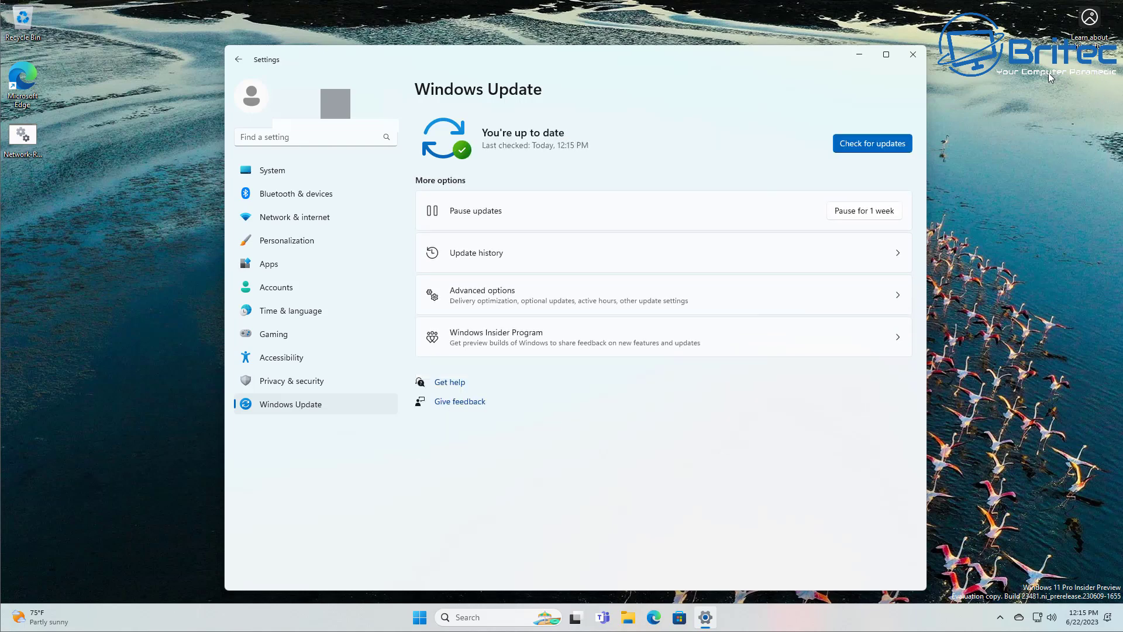
pyautogui.click(913, 54)
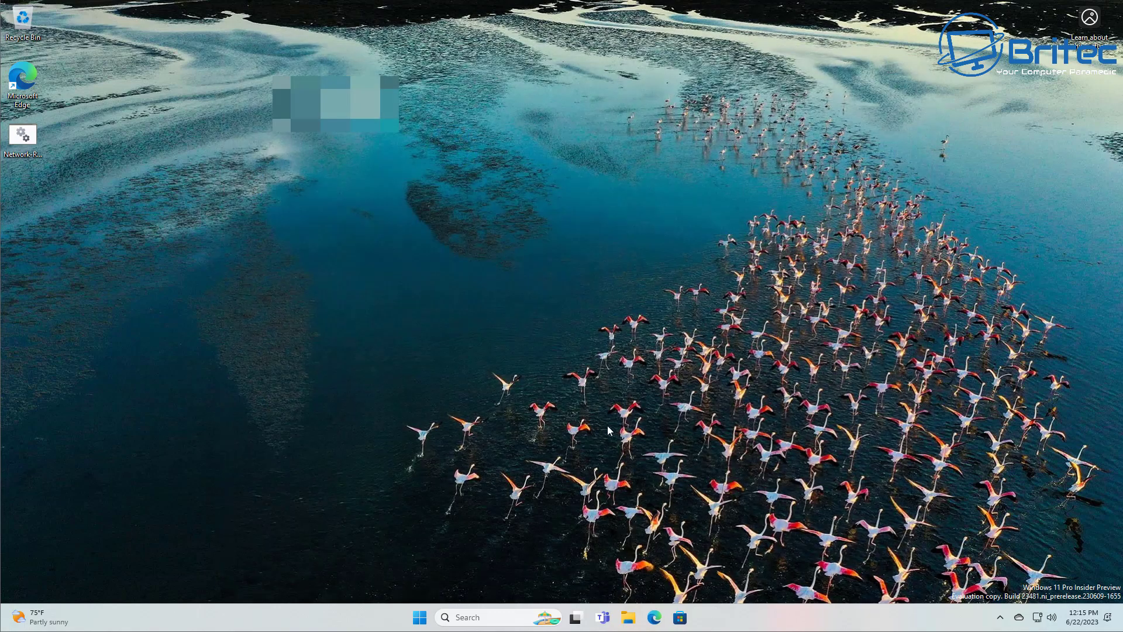
# - Relaunch Wu10Man from Downloads\Wu10Man_Portable with admin approval, then minimize the folder window
pyautogui.click(639, 623)
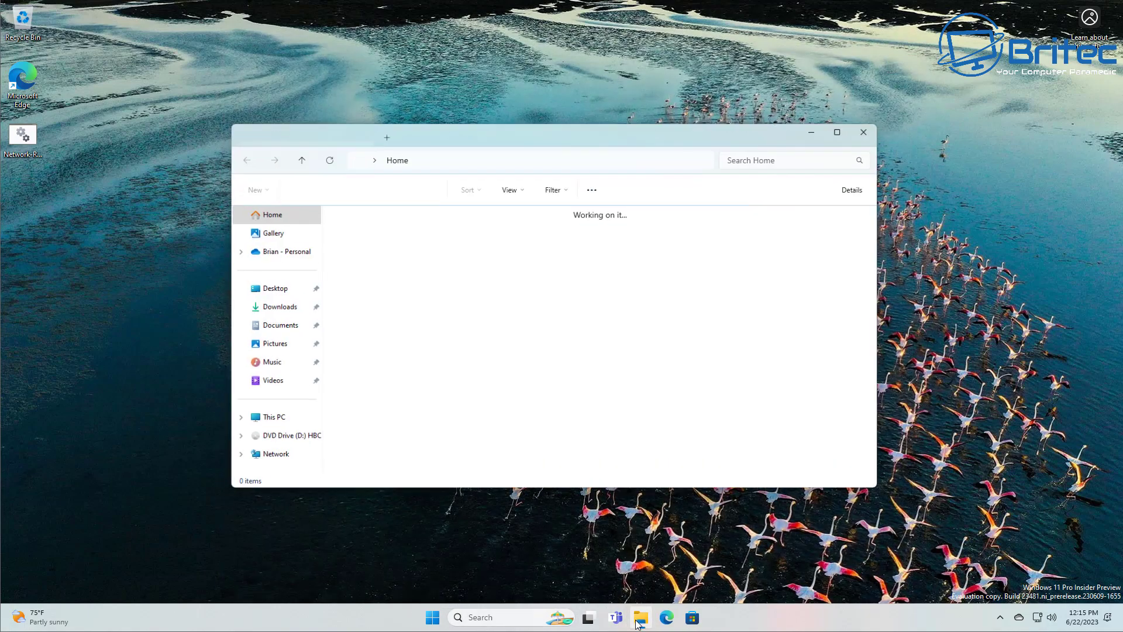
pyautogui.click(288, 307)
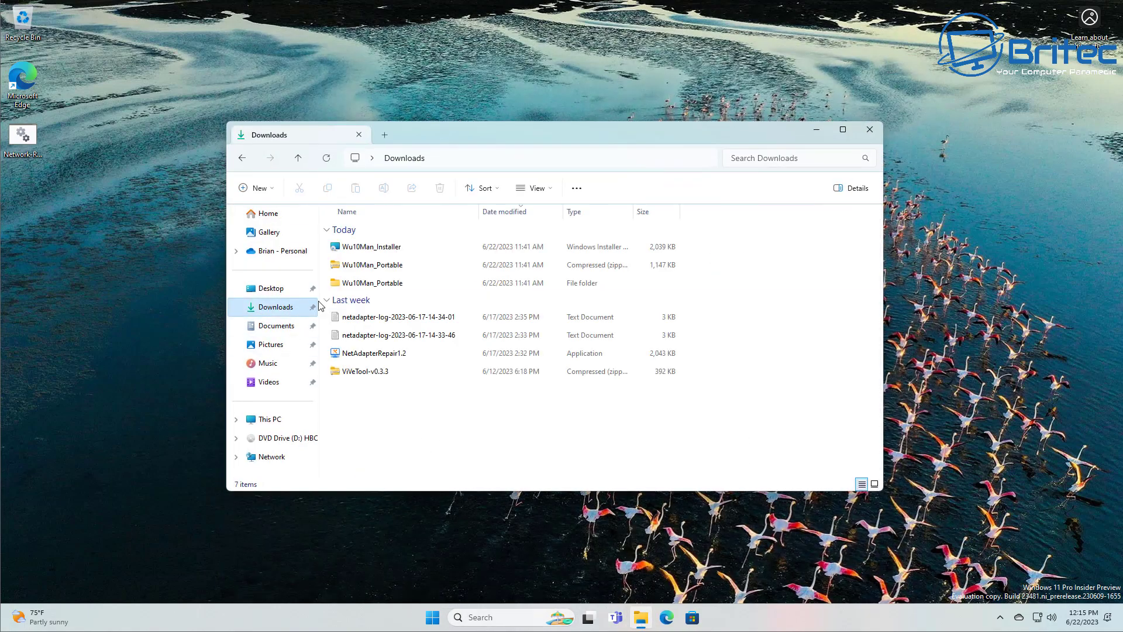
pyautogui.doubleClick(383, 287)
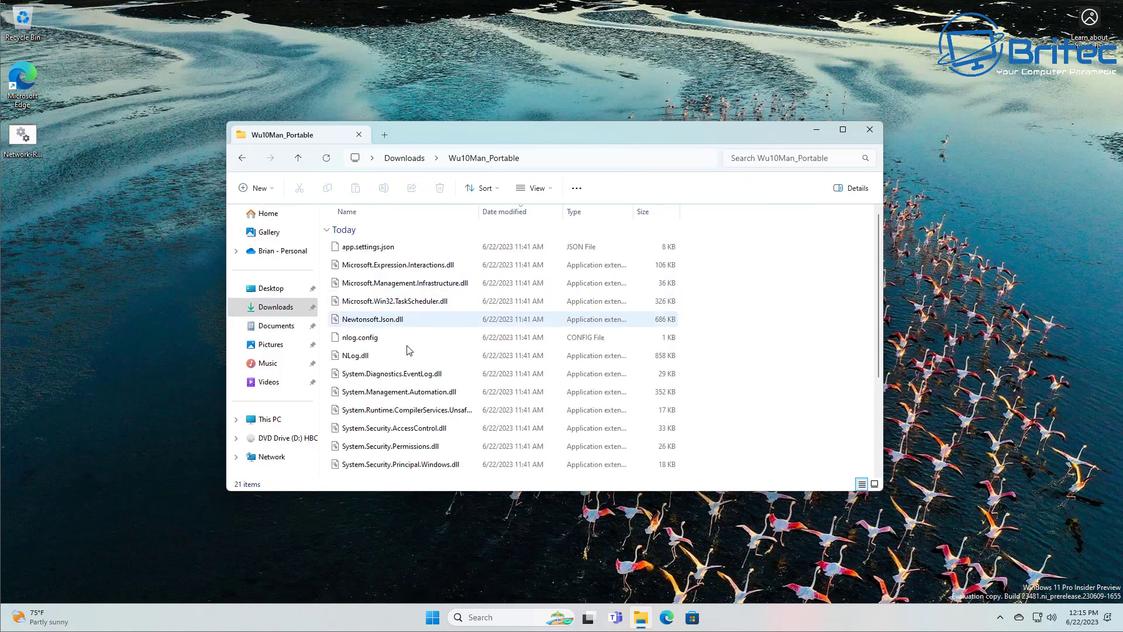
pyautogui.scroll(-3, 408, 350)
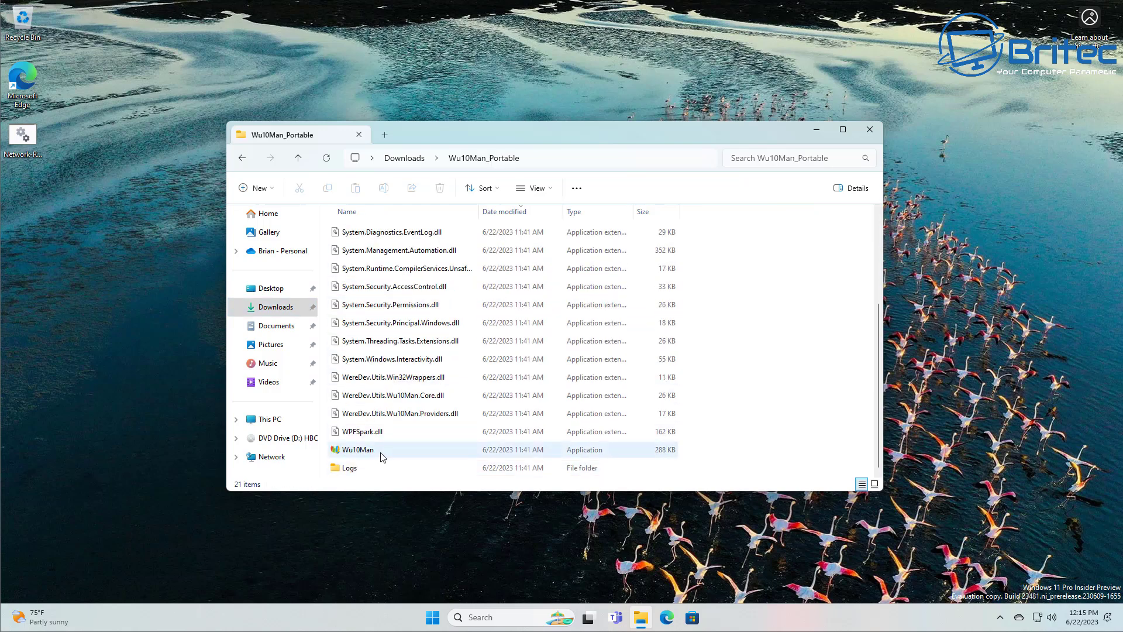
pyautogui.doubleClick(357, 449)
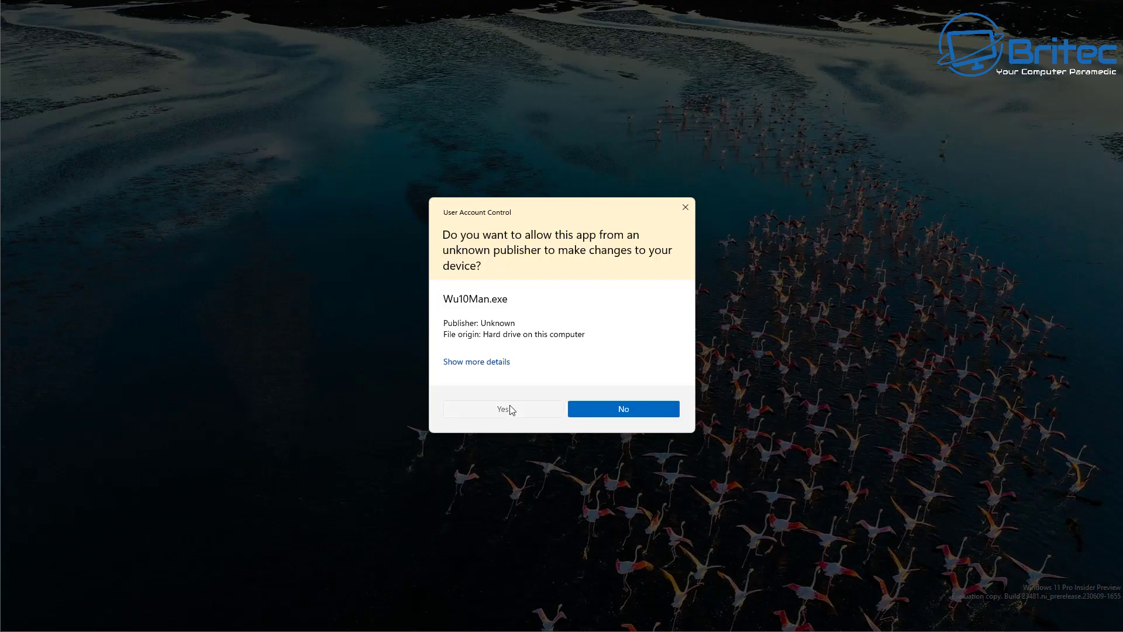
pyautogui.click(505, 408)
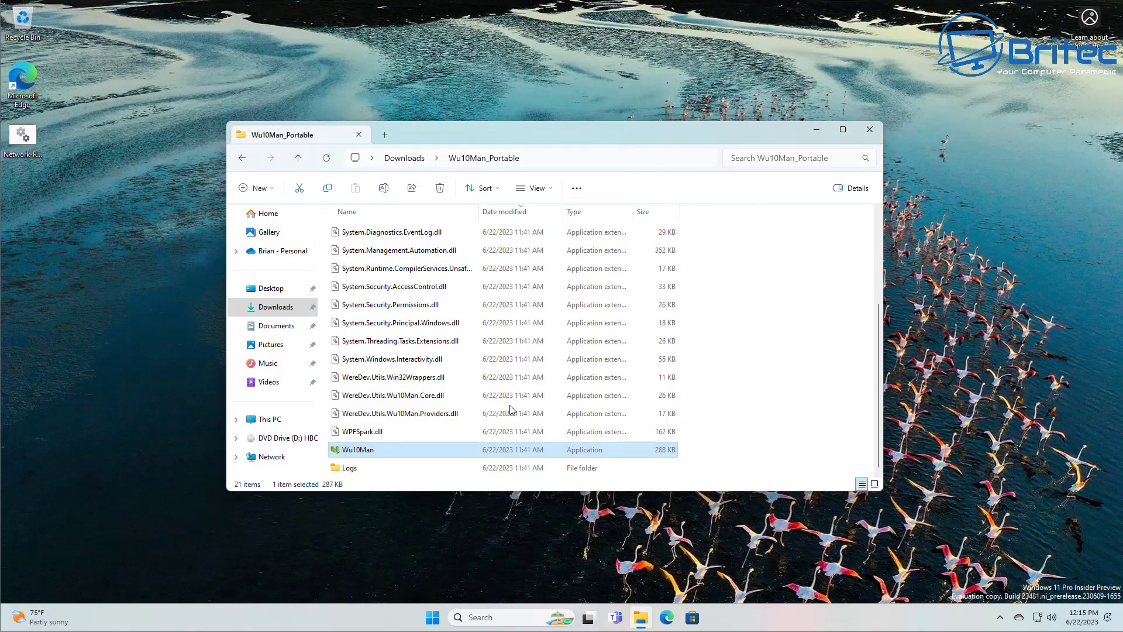
pyautogui.click(817, 130)
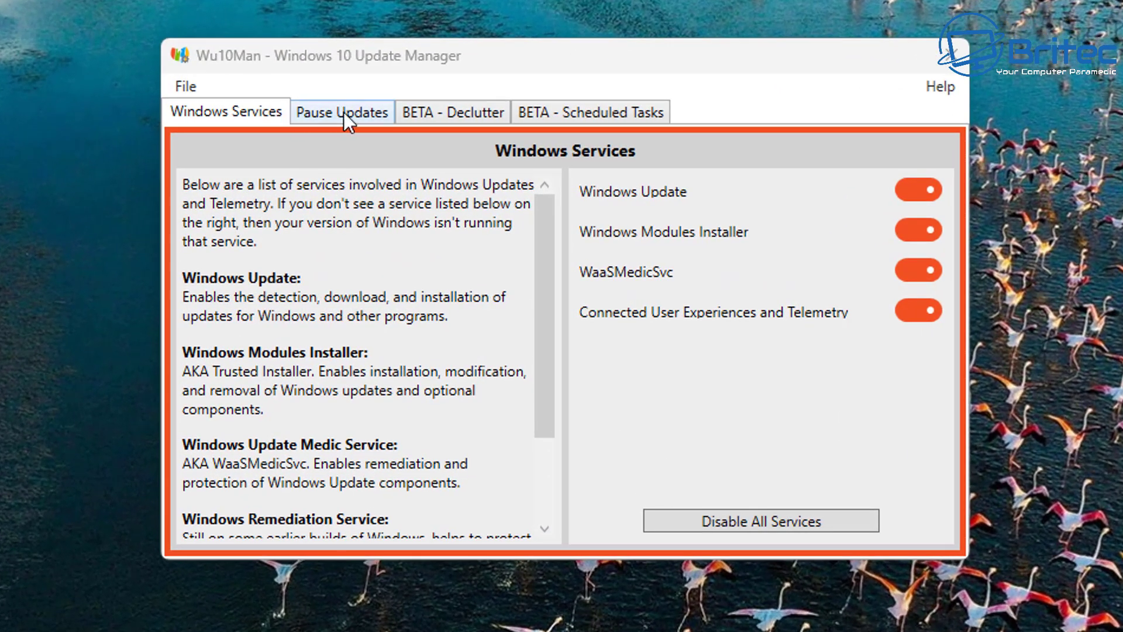
# - On Wu10Man's pause-and-defer page, pause feature updates until 6/24/2023
pyautogui.click(353, 111)
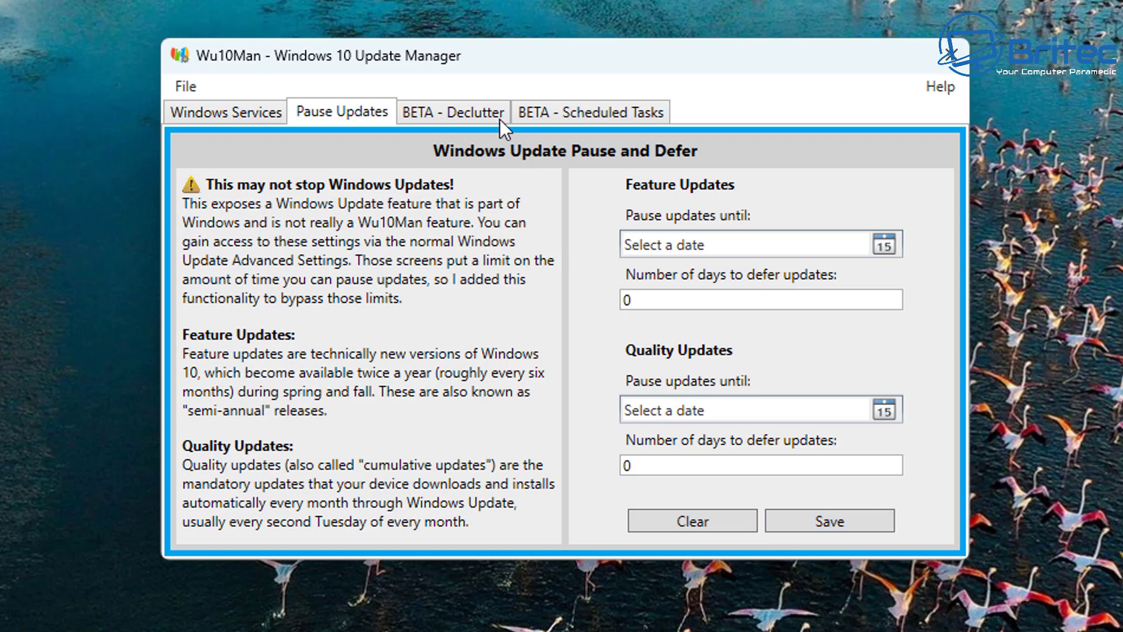
pyautogui.click(879, 246)
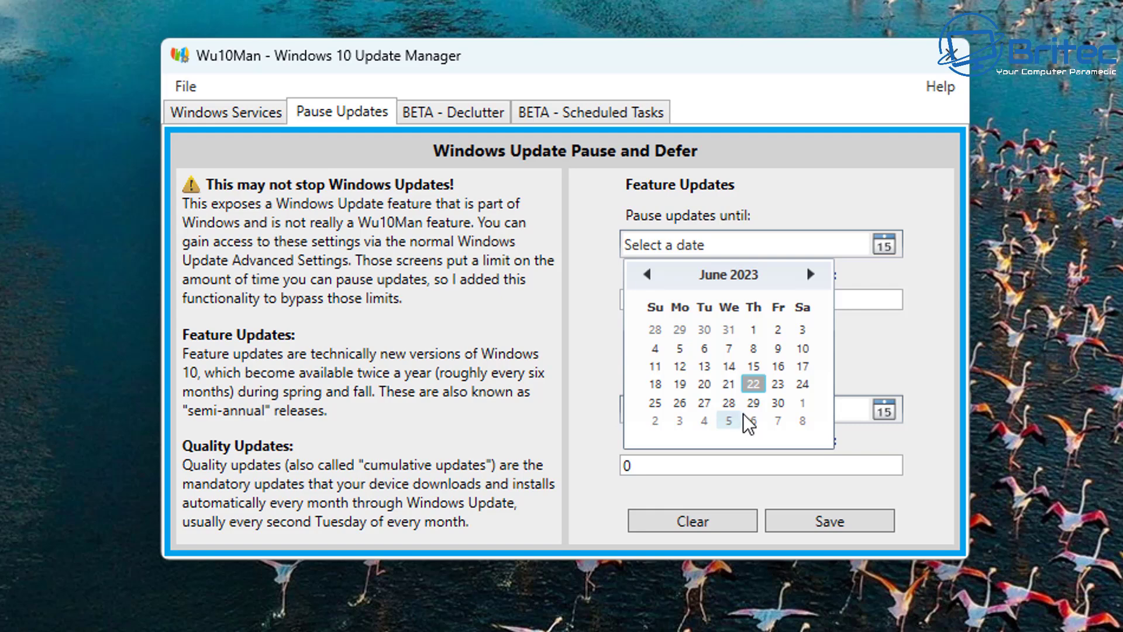
pyautogui.click(799, 385)
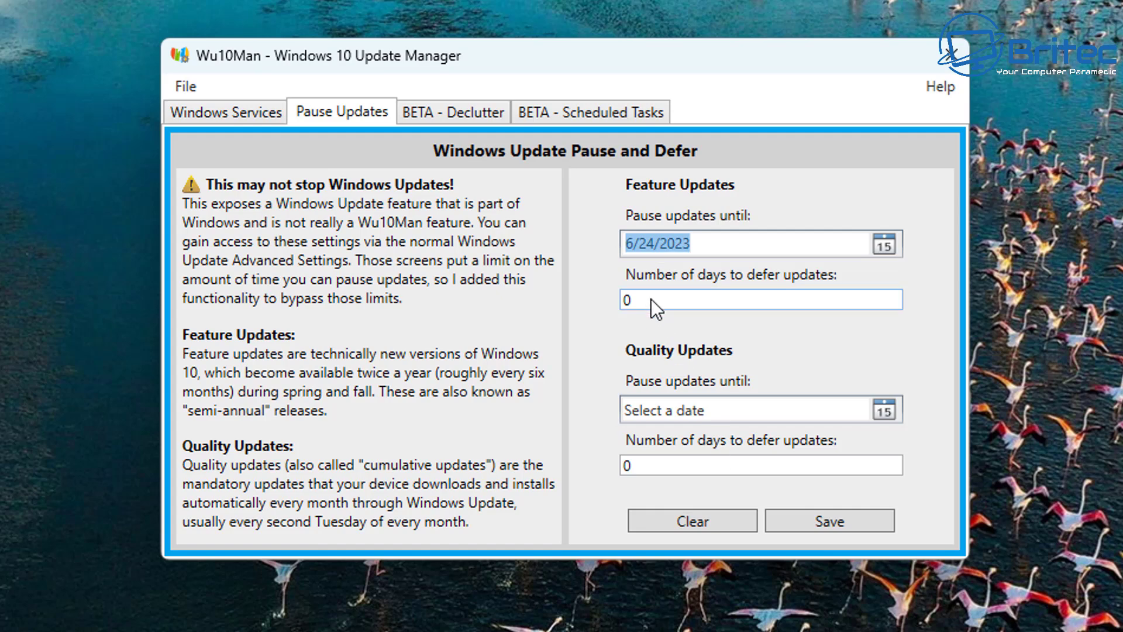
pyautogui.press('Tab')
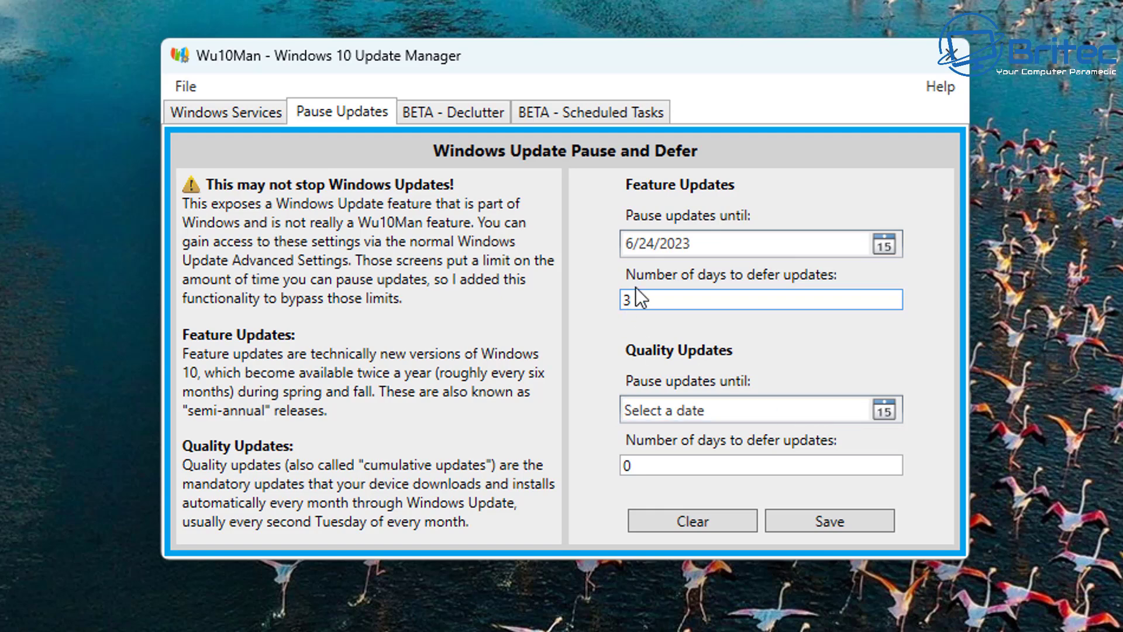
pyautogui.click(879, 244)
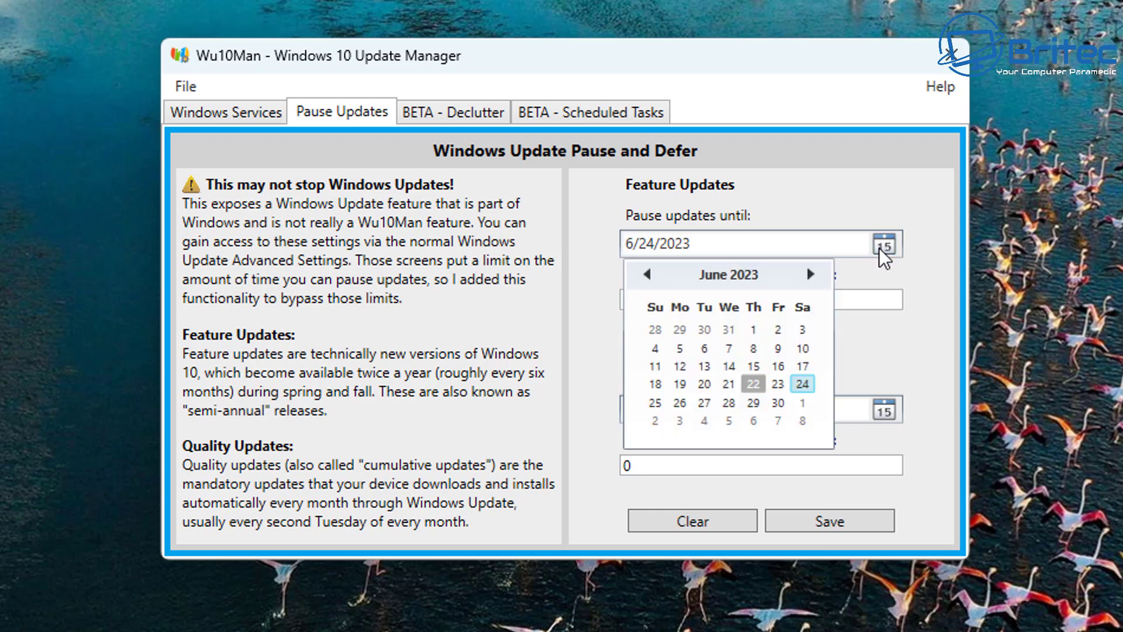
pyautogui.click(857, 212)
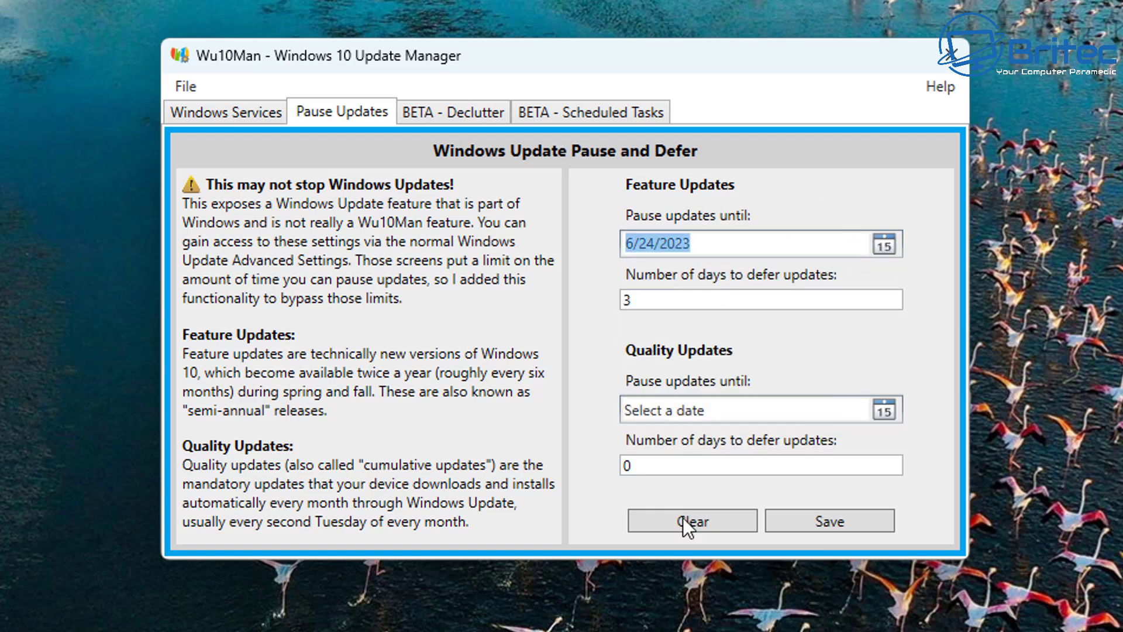
# - Pause quality updates until 6/24/2023 with a 3-day deferral, and save the settings
pyautogui.click(760, 417)
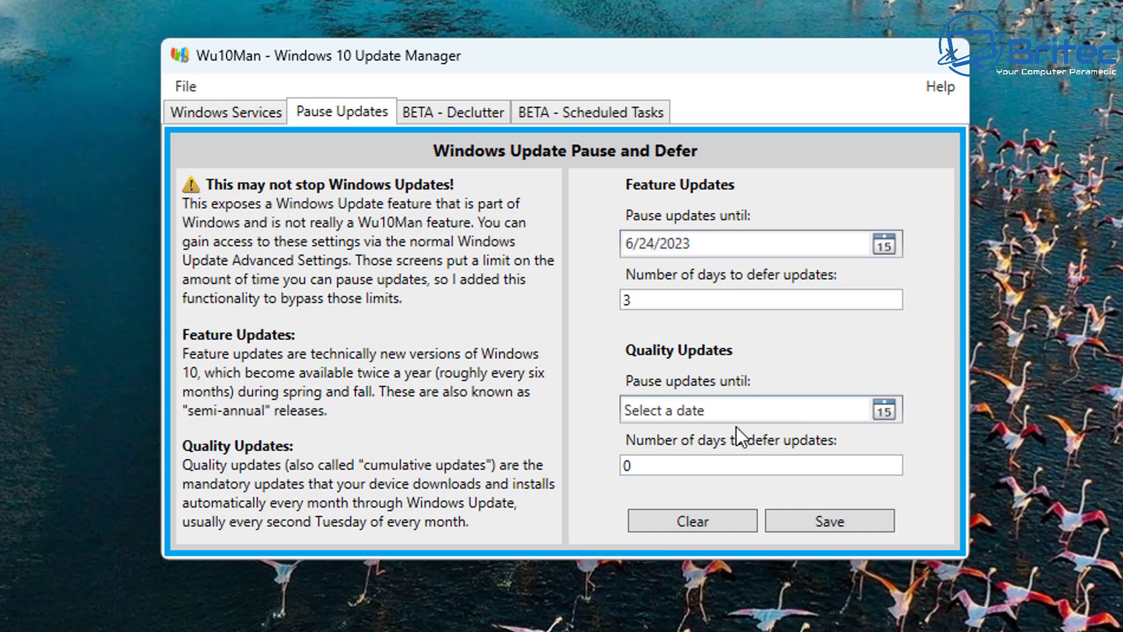
pyautogui.click(884, 410)
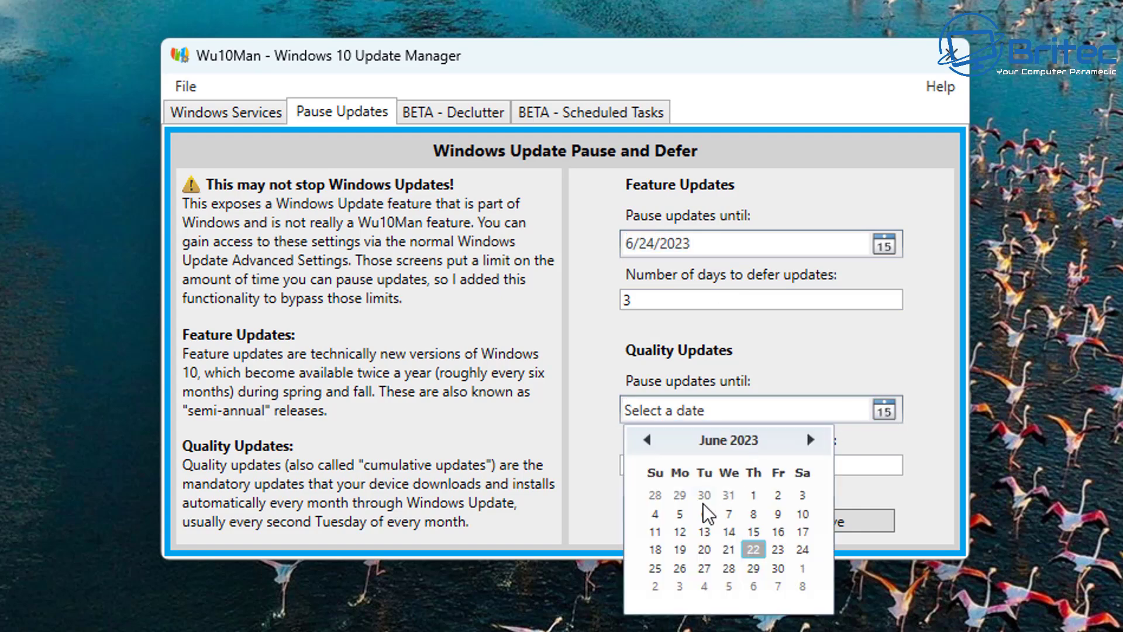
pyautogui.click(799, 551)
pyautogui.press('Tab')
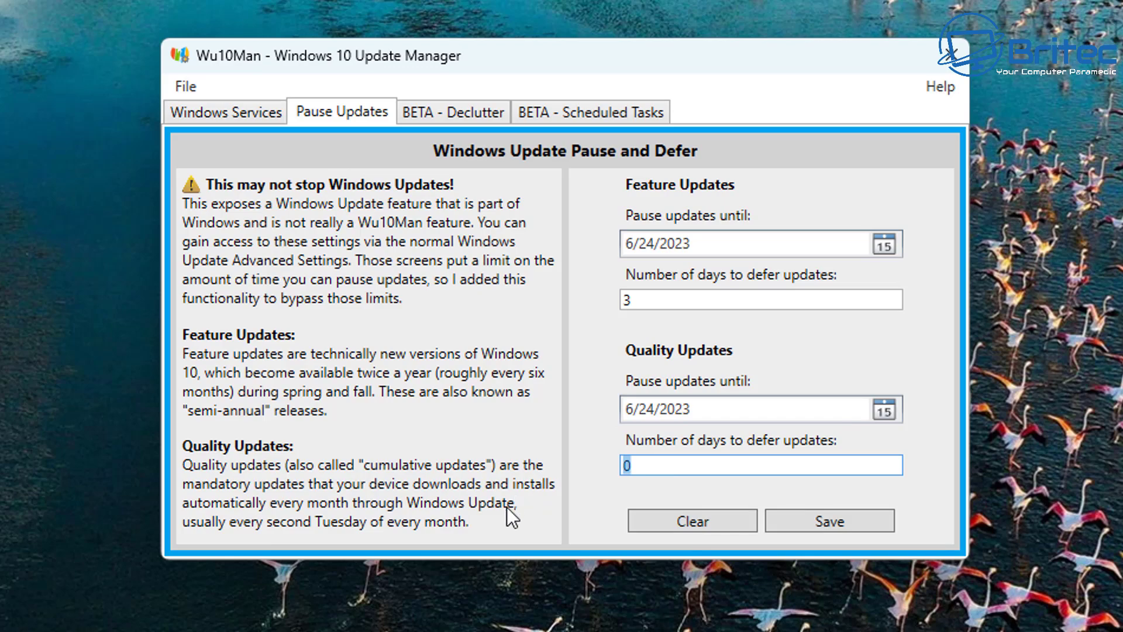
pyautogui.write('3')
pyautogui.click(842, 520)
pyautogui.click(746, 403)
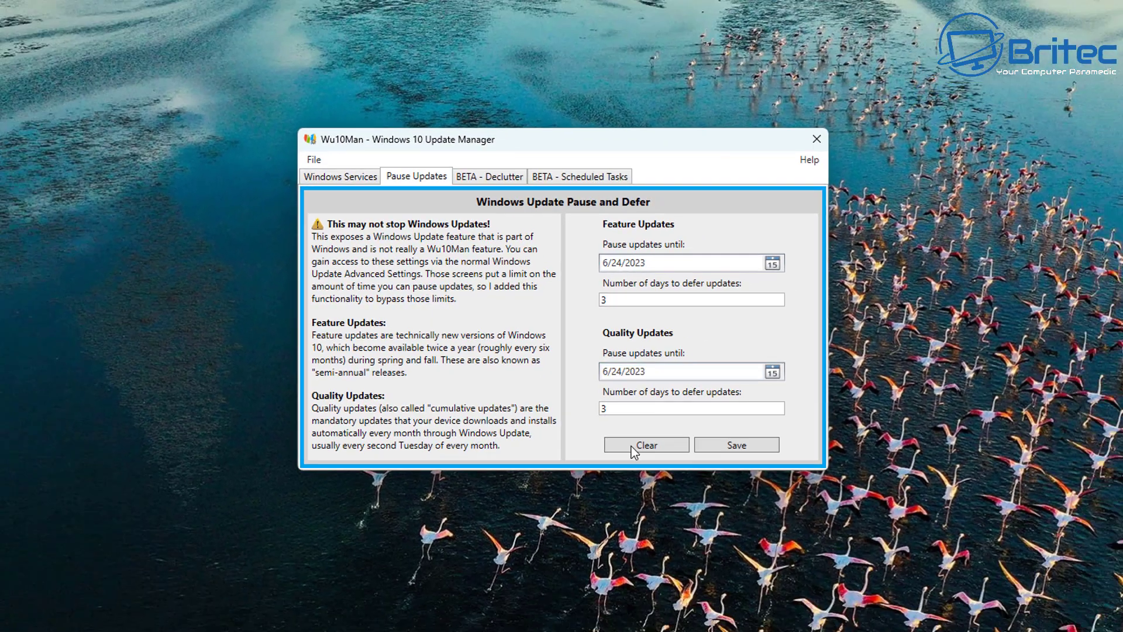
# - Check for updates on Settings' Windows Update page, which still reports the PC up to date
pyautogui.click(374, 631)
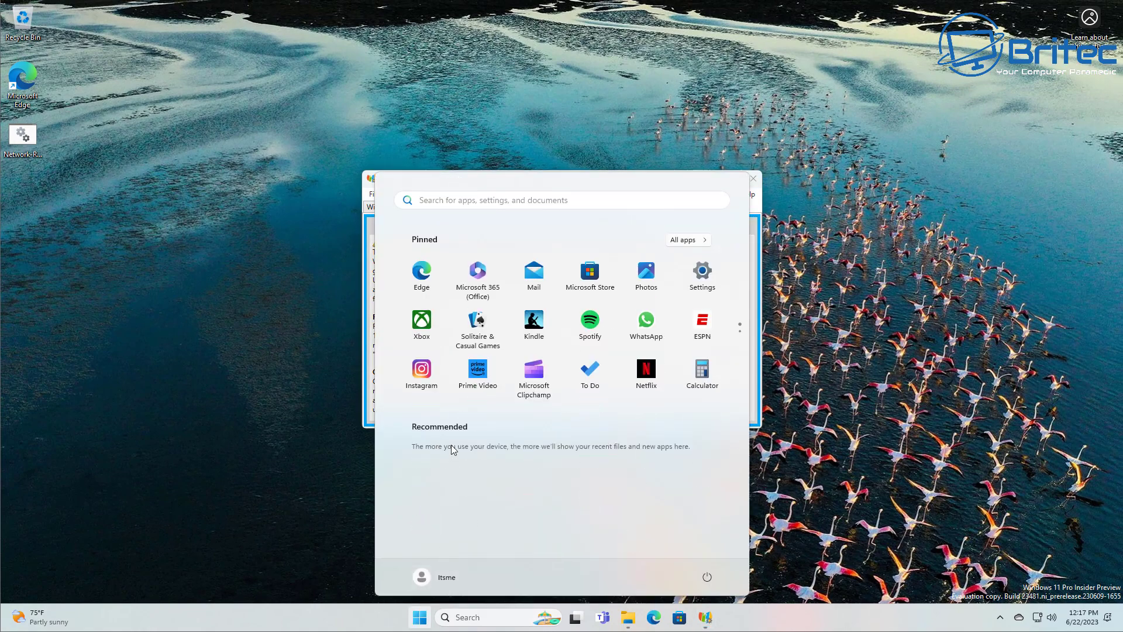
pyautogui.click(705, 284)
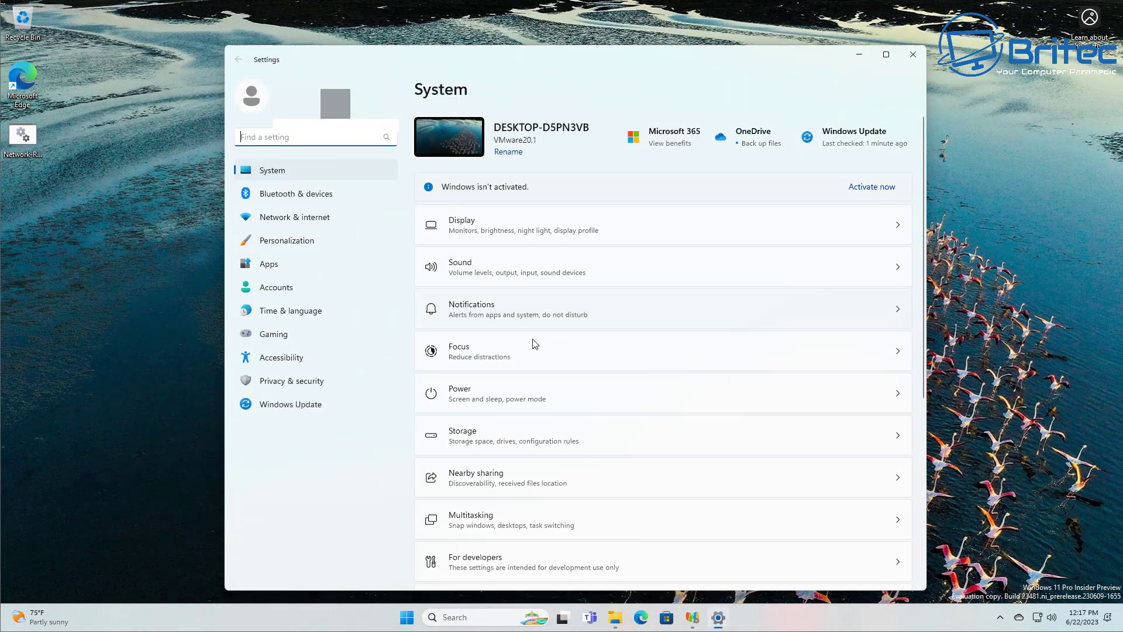
pyautogui.click(298, 409)
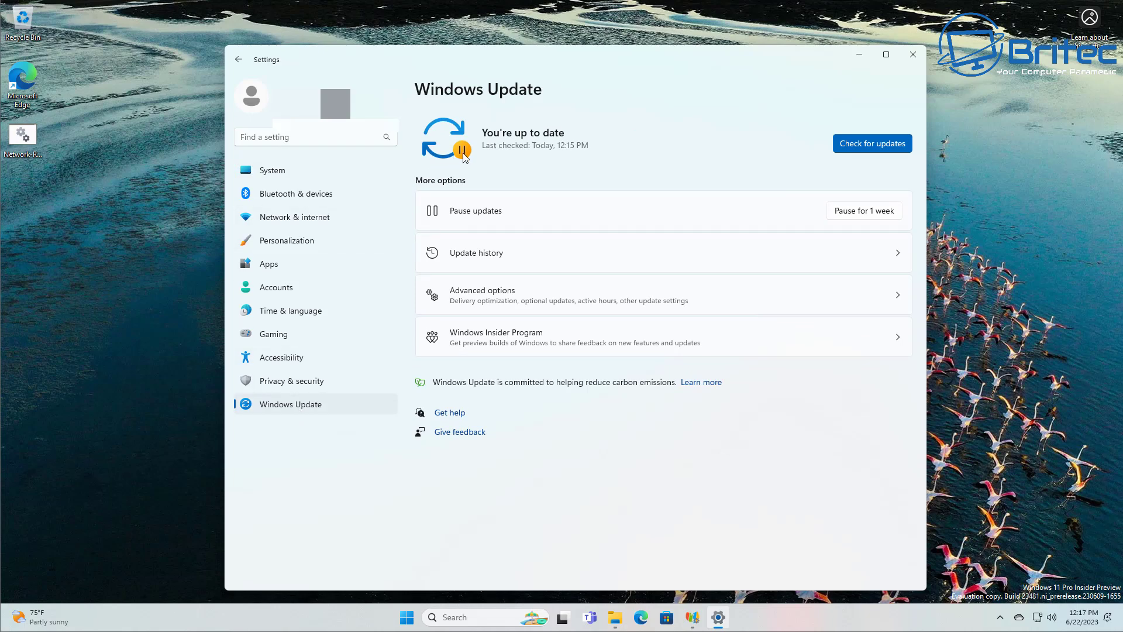
pyautogui.click(861, 143)
# - Clear both Wu10Man pause dates, reset both deferrals to 0 days, and save
pyautogui.click(998, 114)
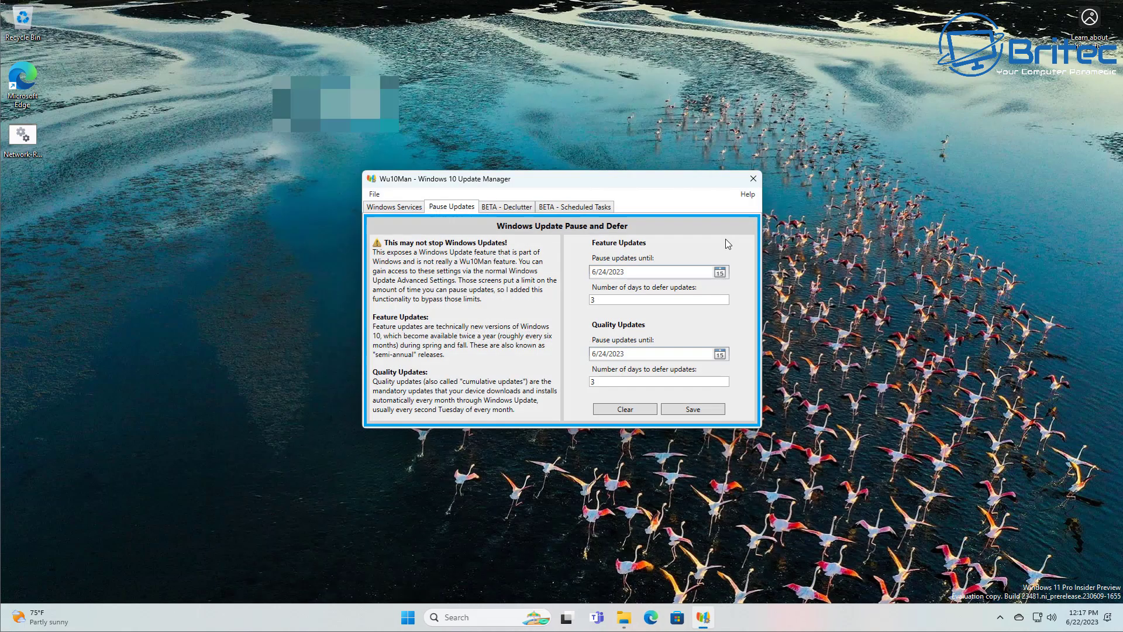
pyautogui.doubleClick(643, 300)
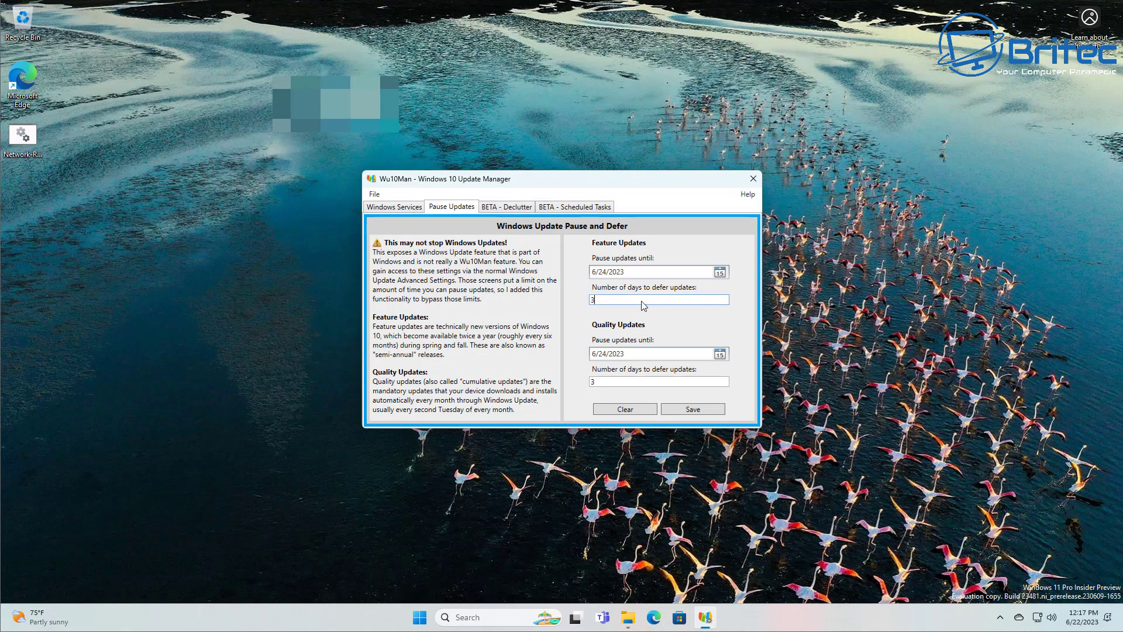
pyautogui.click(625, 409)
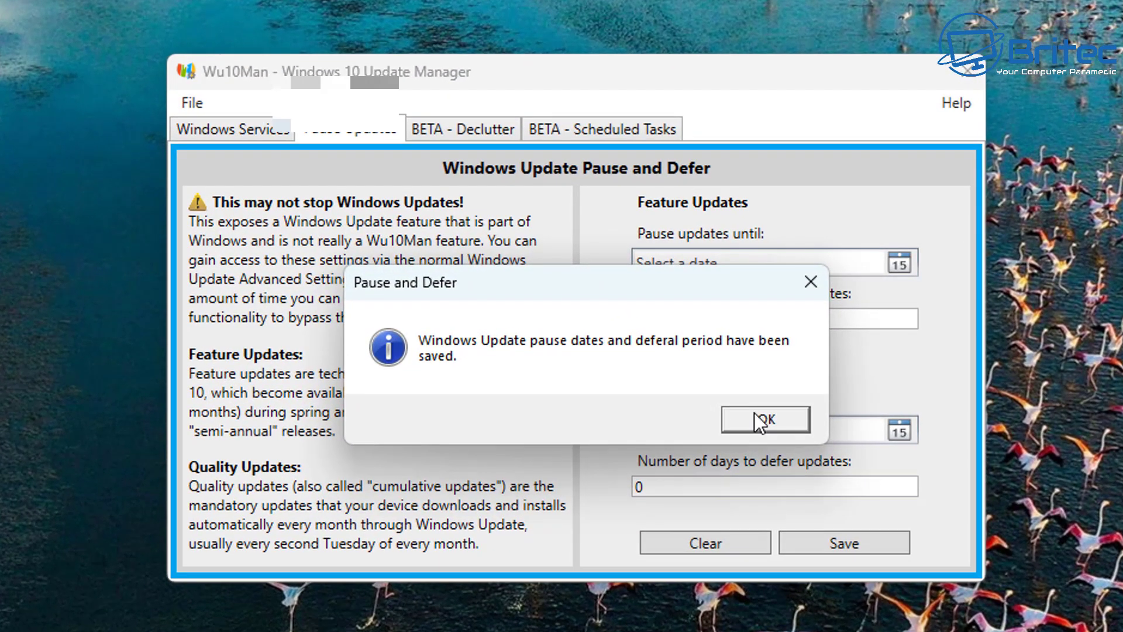
pyautogui.click(654, 349)
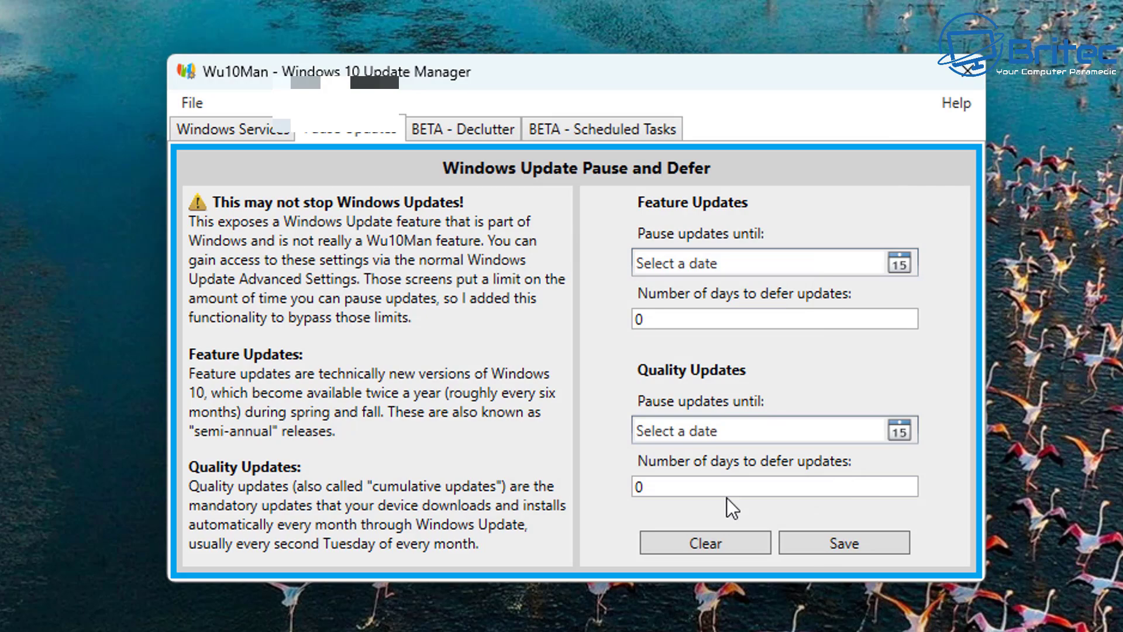
pyautogui.press('super')
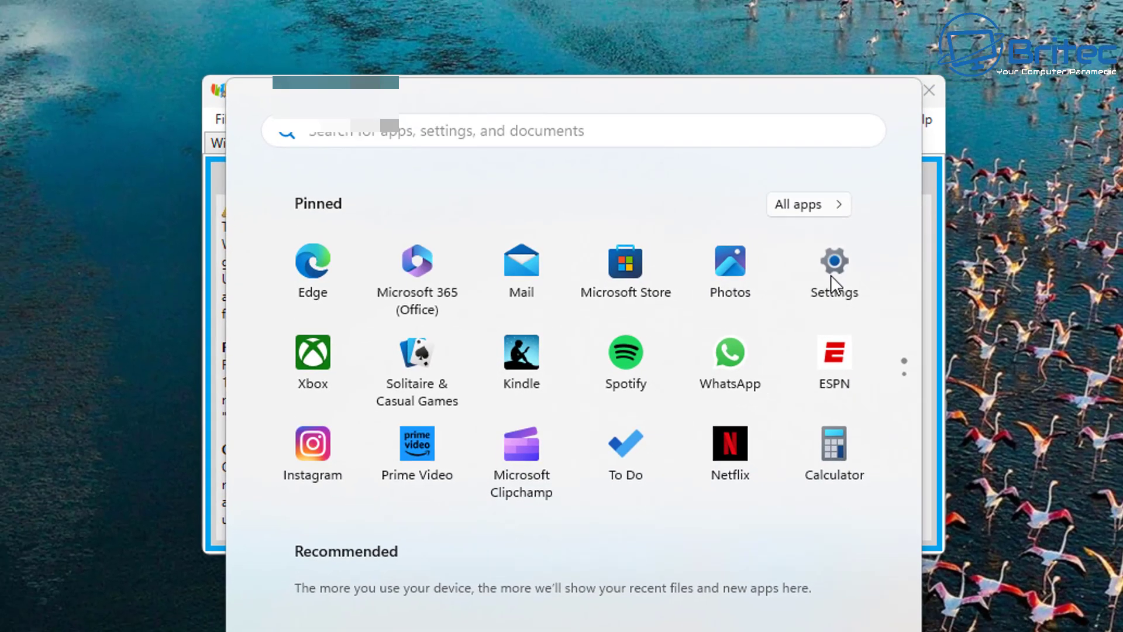
# - Confirm on Settings' Windows Update page that updates are no longer paused, then close Settings
pyautogui.click(831, 275)
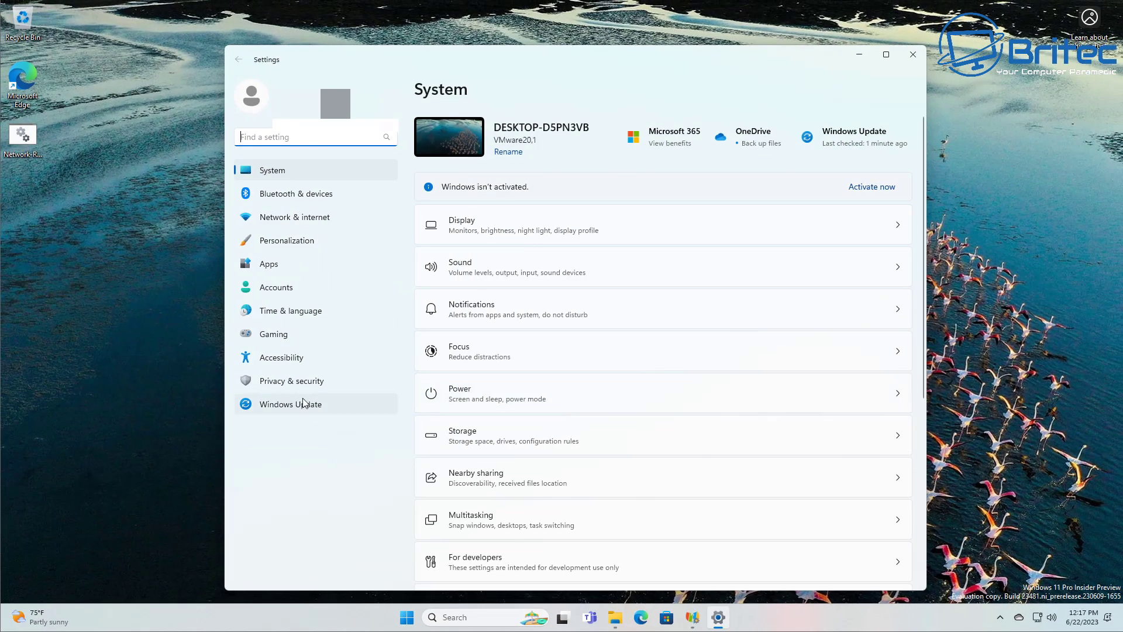
pyautogui.click(303, 404)
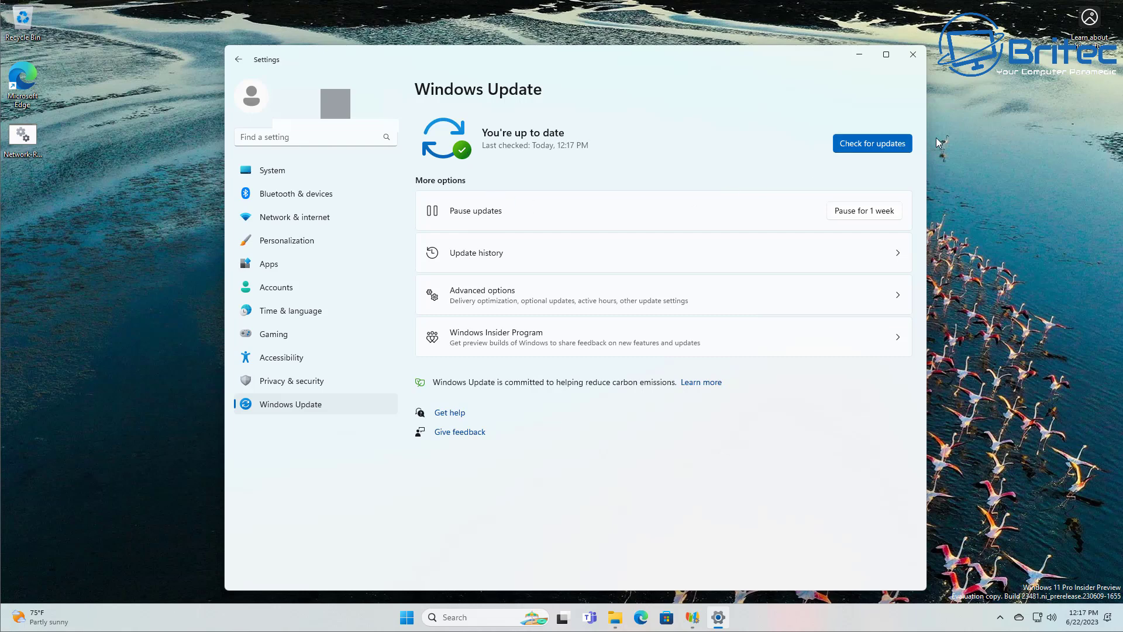
pyautogui.click(912, 54)
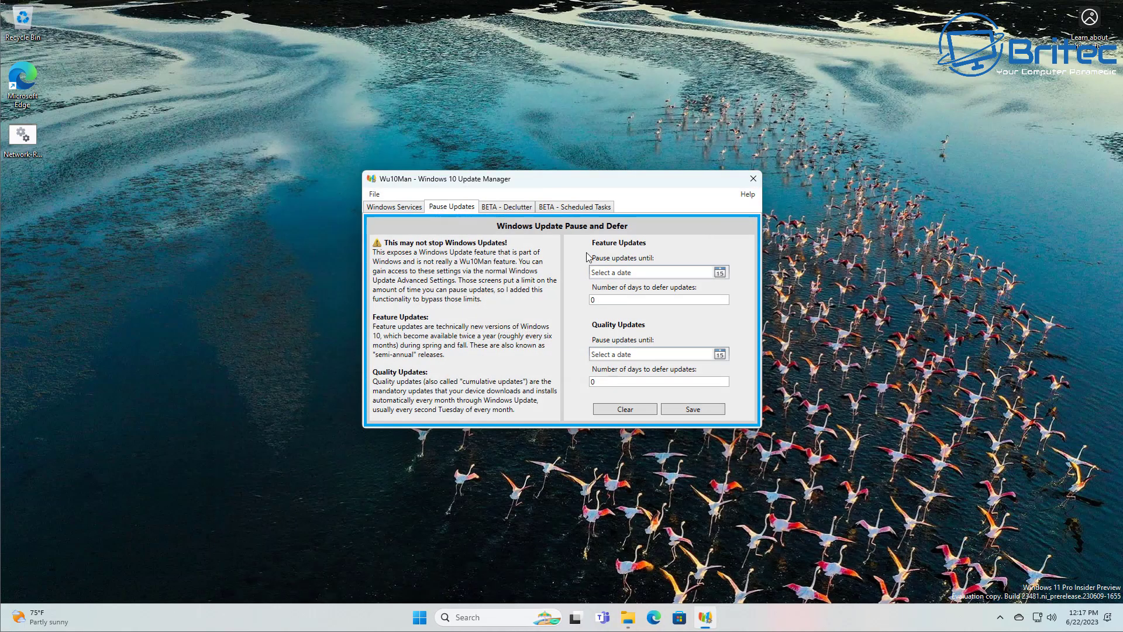
# - Review Wu10Man's BETA Declutter and Scheduled Tasks pages, then close Wu10Man
pyautogui.click(510, 207)
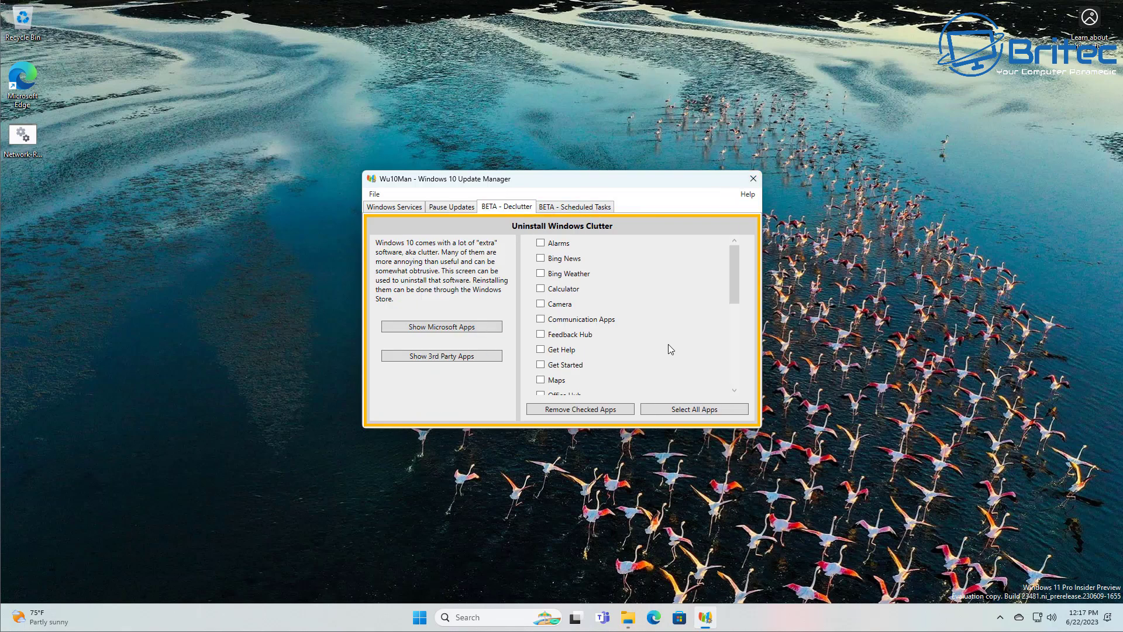
pyautogui.click(567, 207)
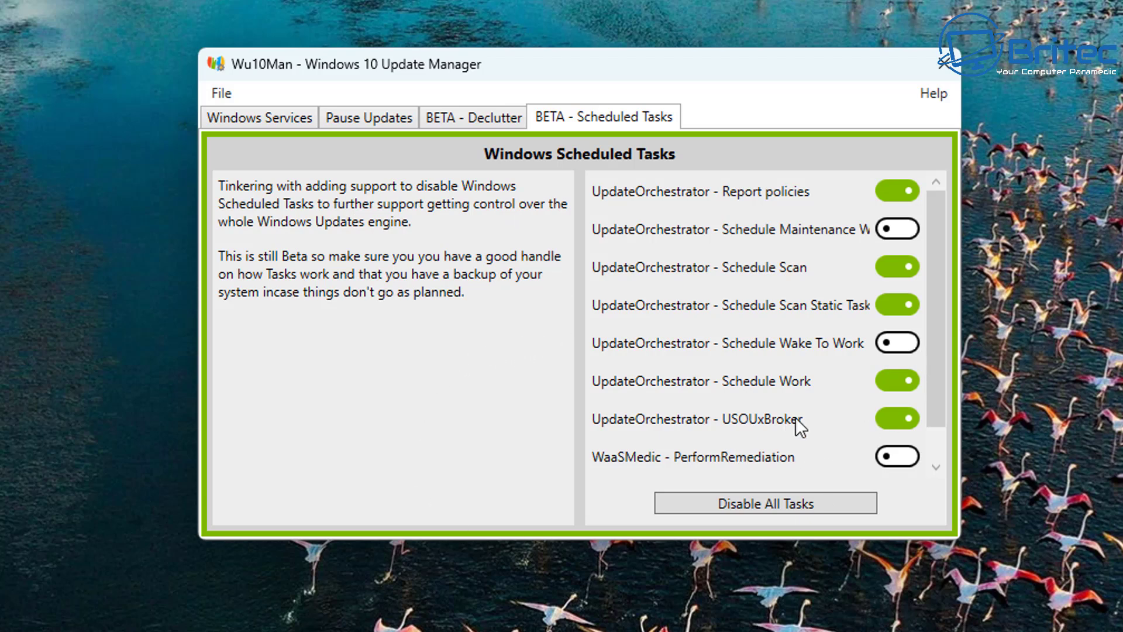
pyautogui.click(951, 73)
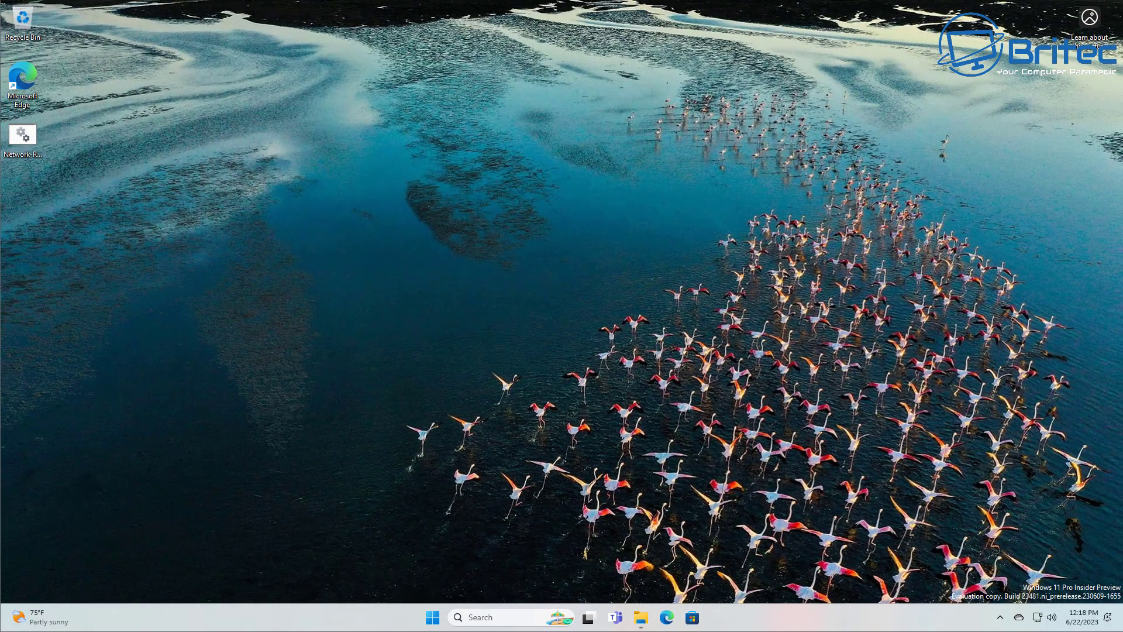